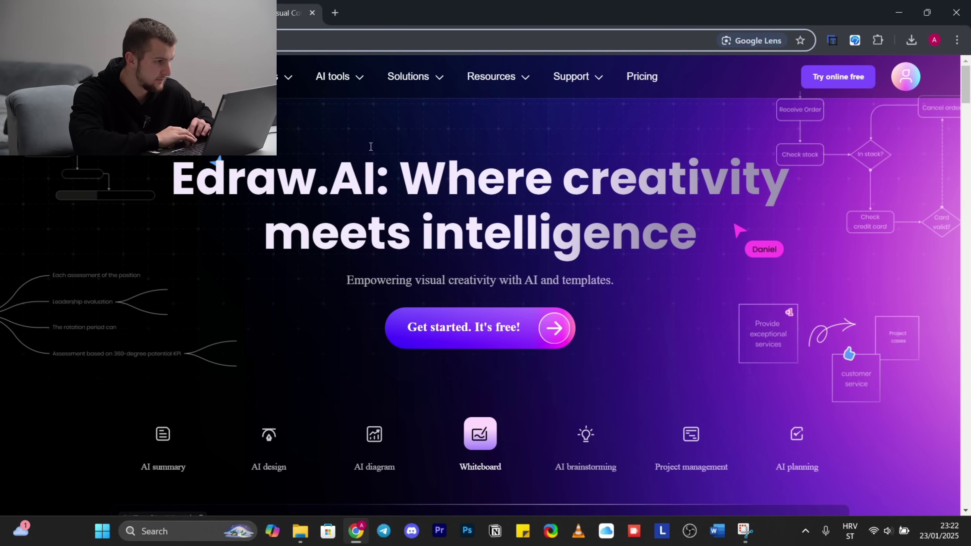
Open the Pricing page and compare monthly against annual plan prices
mouse_move(284, 76)
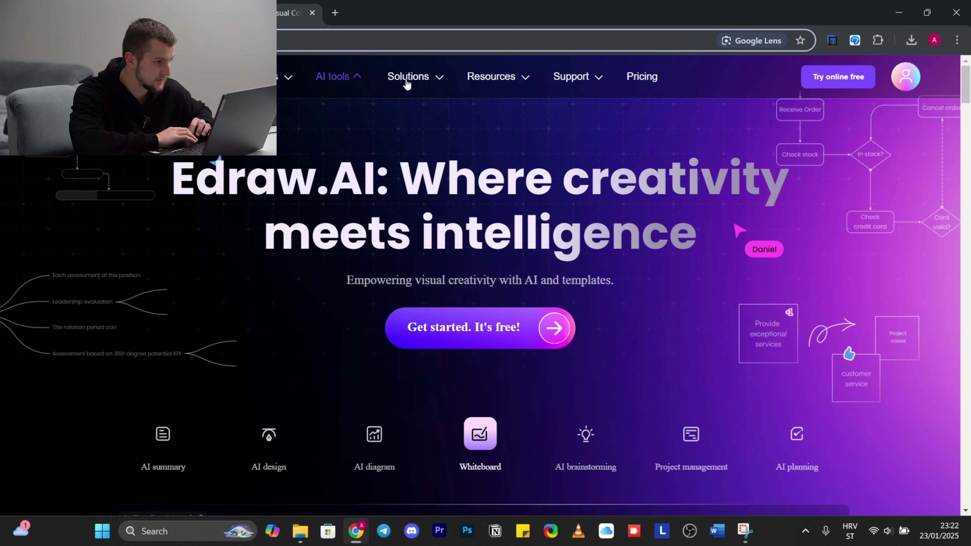
left_click(642, 80)
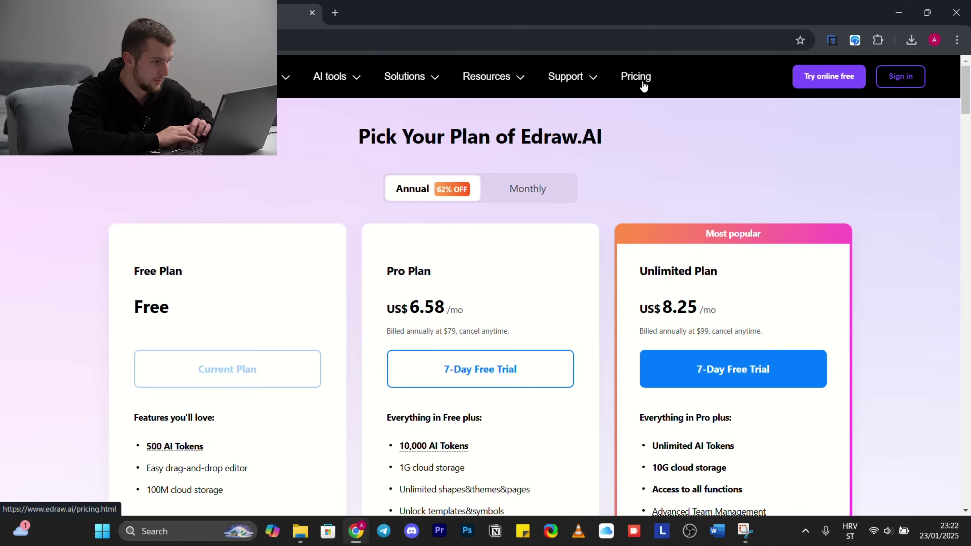
left_click(517, 190)
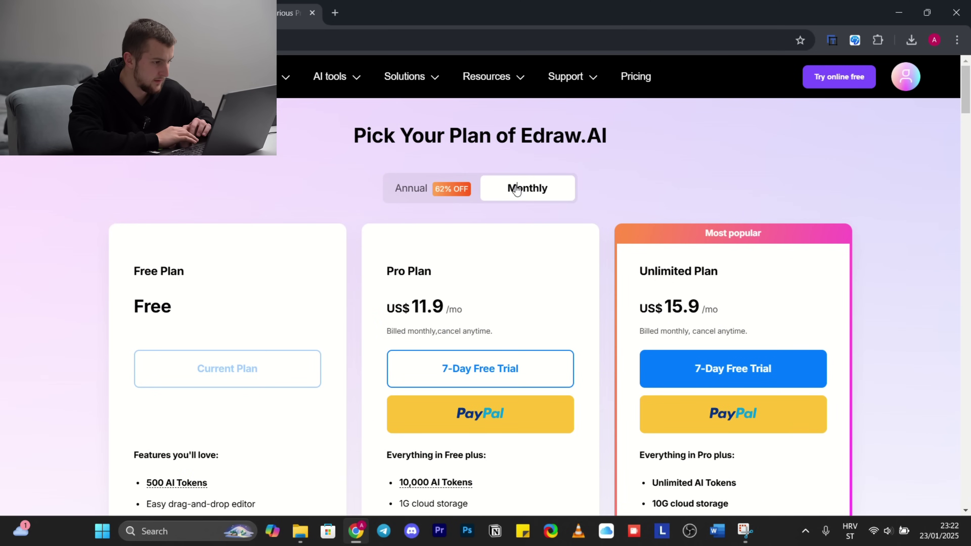
left_click(403, 187)
Highlight the Free, Pro (US$79/yr) and Unlimited (US$99/yr) plans, then scroll to the feature comparison
left_click_drag(189, 277, 144, 273)
left_click_drag(386, 272, 436, 276)
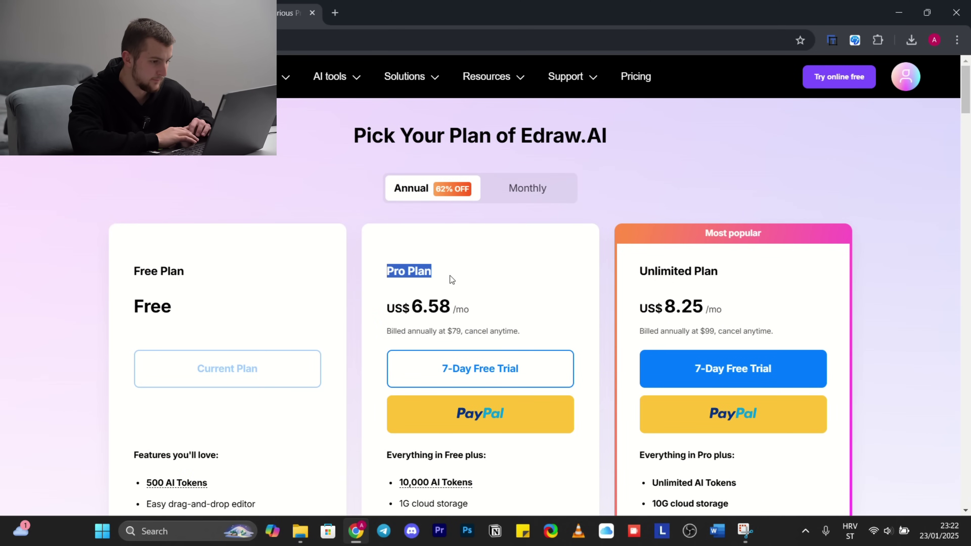
left_click_drag(639, 273, 701, 282)
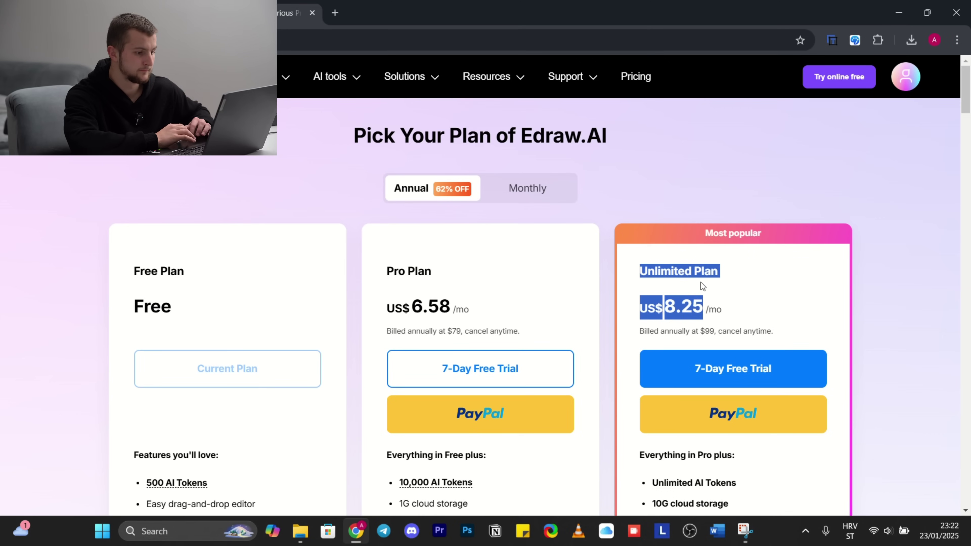
left_click(752, 278)
scroll(912, 375, "down", 8)
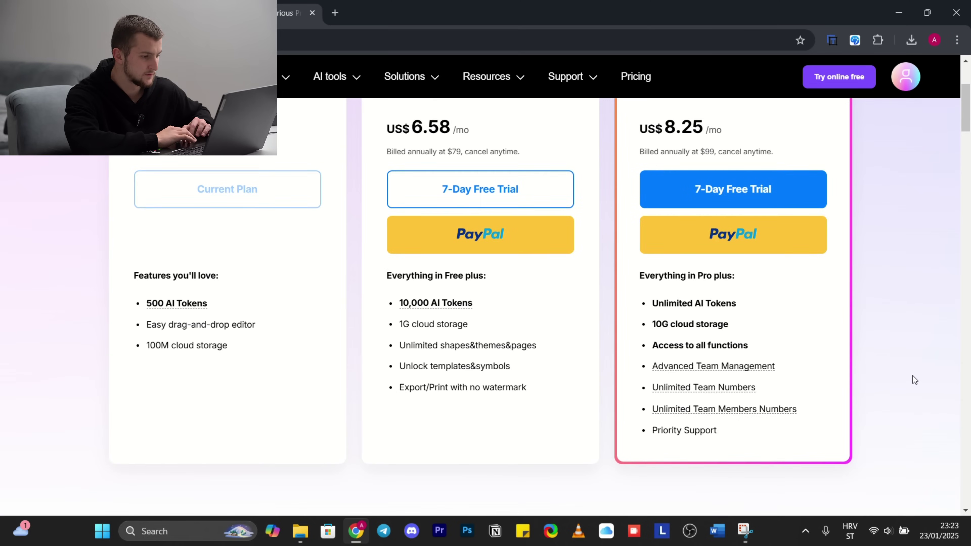
scroll(912, 375, "down", 6)
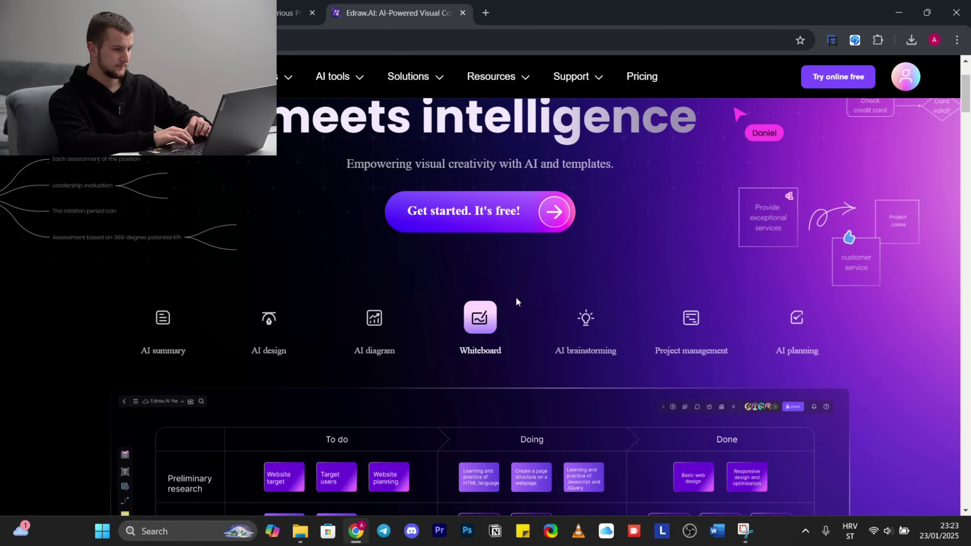
Cycle the showcase through AI brainstorming, project management, AI planning, AI summary and AI design
left_click(580, 322)
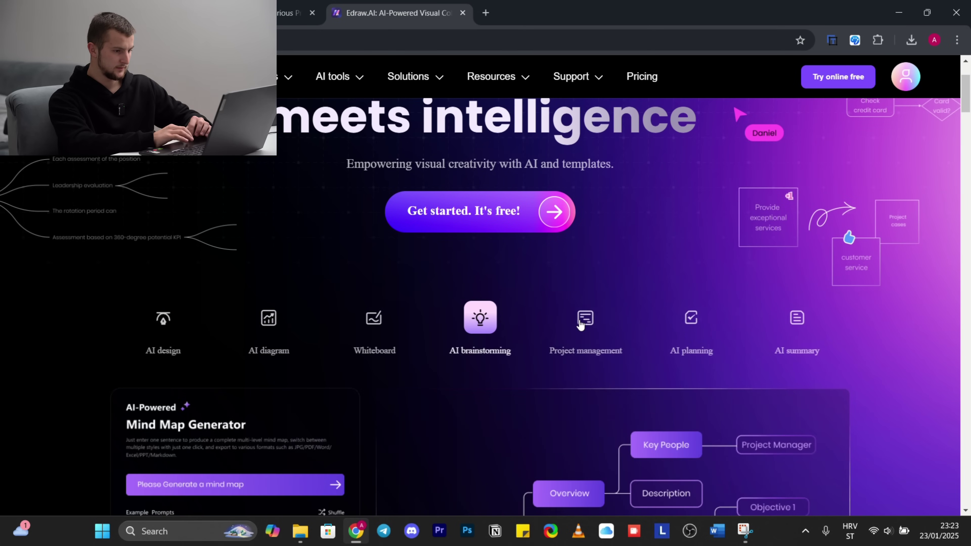
left_click(578, 319)
scroll(577, 323, "down", 3)
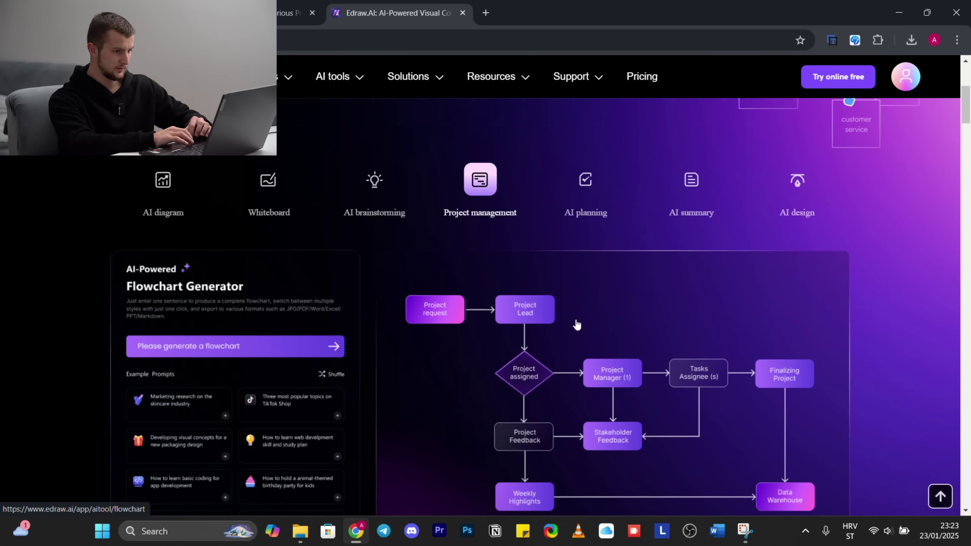
scroll(577, 324, "down", 1)
left_click(591, 154)
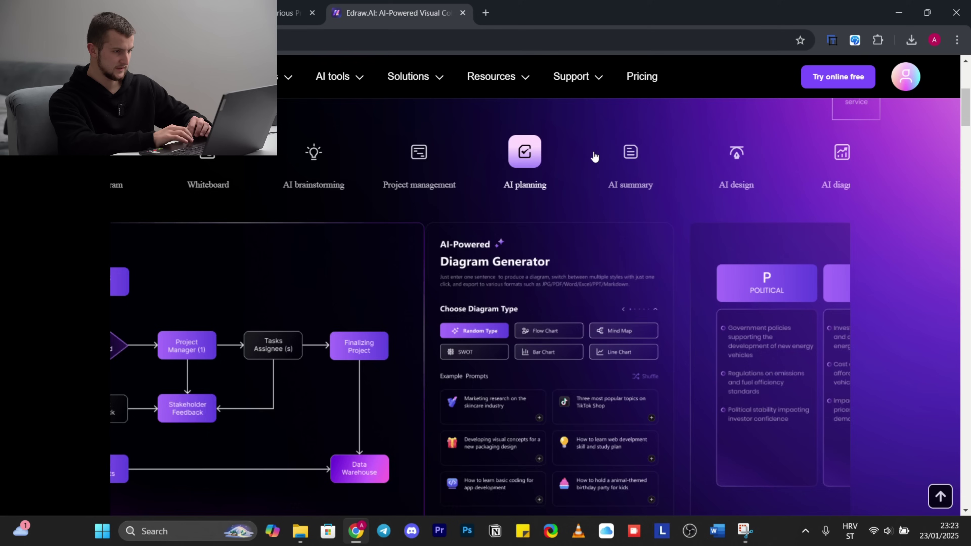
left_click(584, 153)
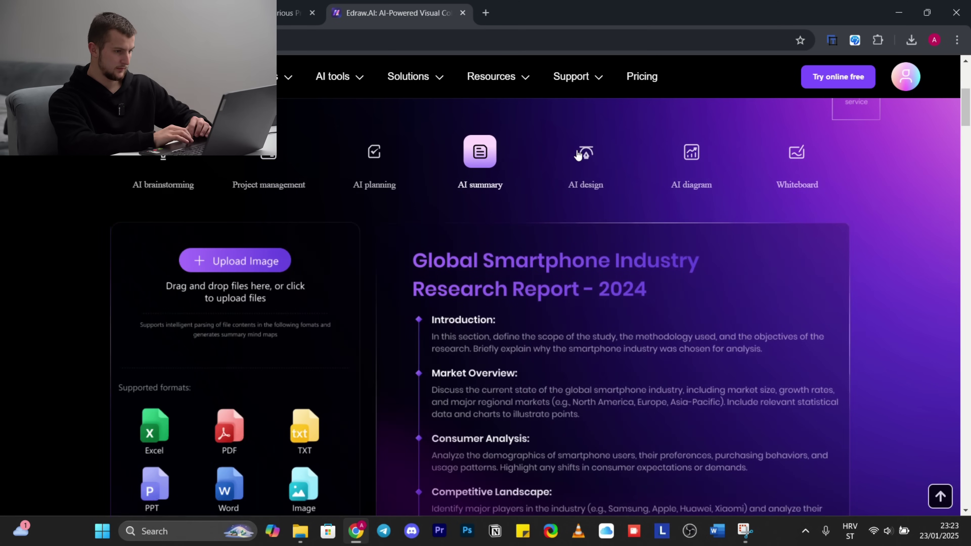
left_click(587, 154)
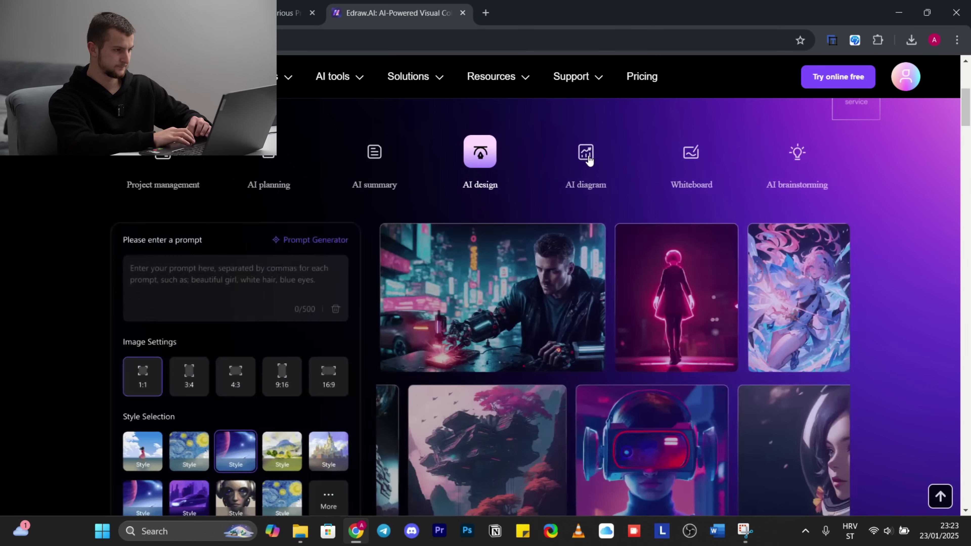
scroll(502, 347, "up", 7)
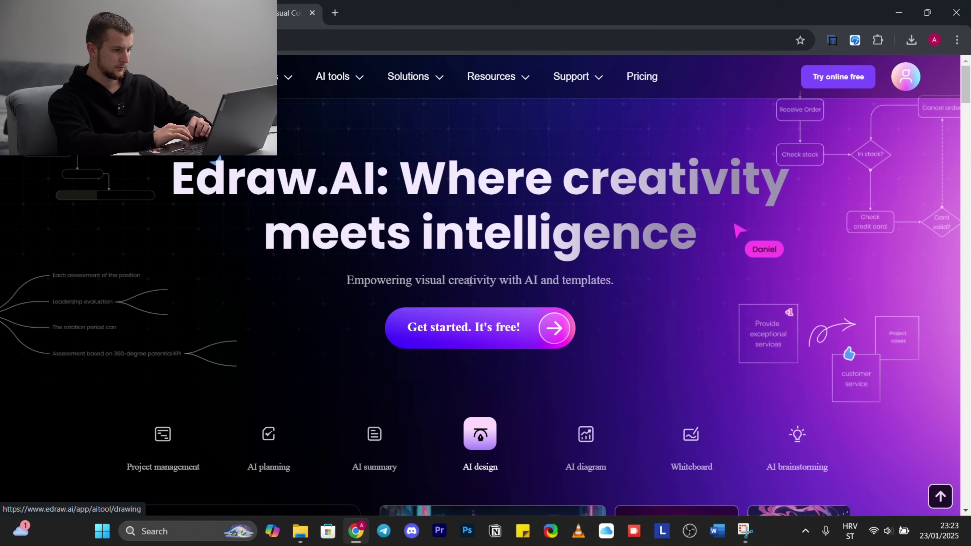
Launch the free web app, browse the Quick Start carousel, and pick the AI Mindmap card
left_click(503, 348)
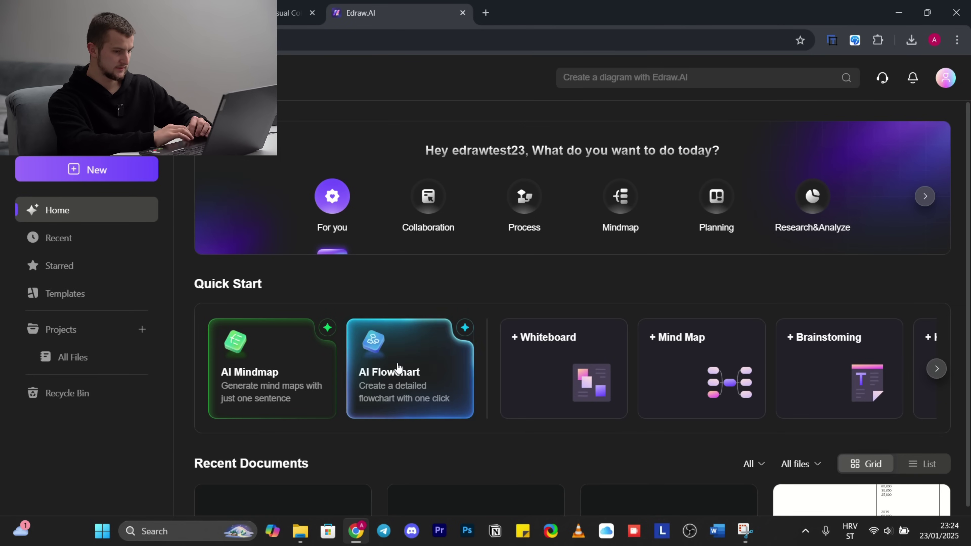
scroll(445, 362, "right", 3)
scroll(446, 362, "right", 5)
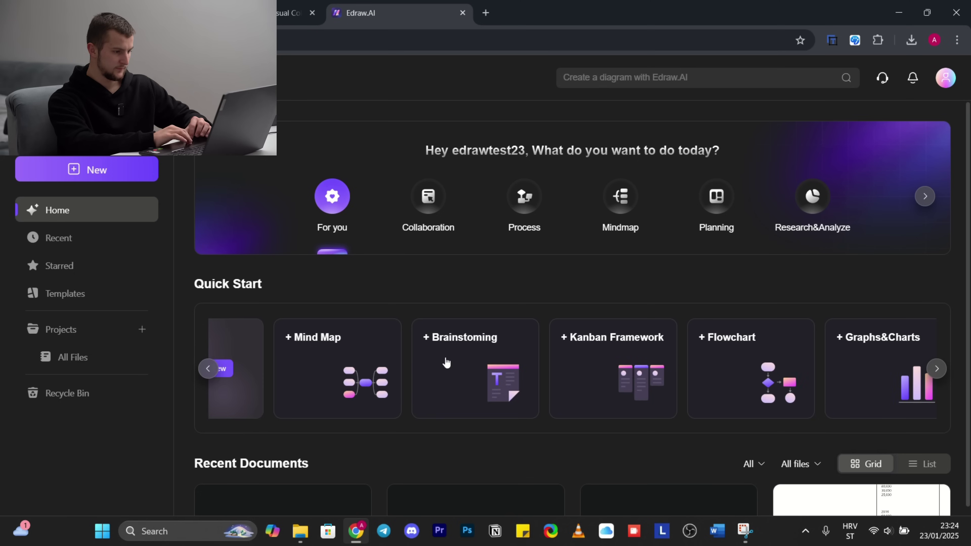
scroll(623, 405, "right", 5)
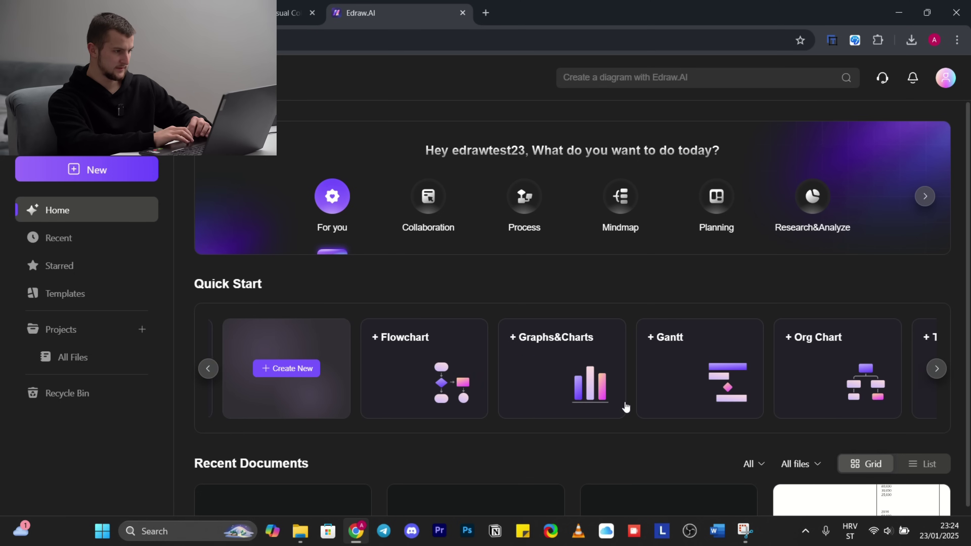
scroll(496, 364, "left", 10)
left_click(267, 347)
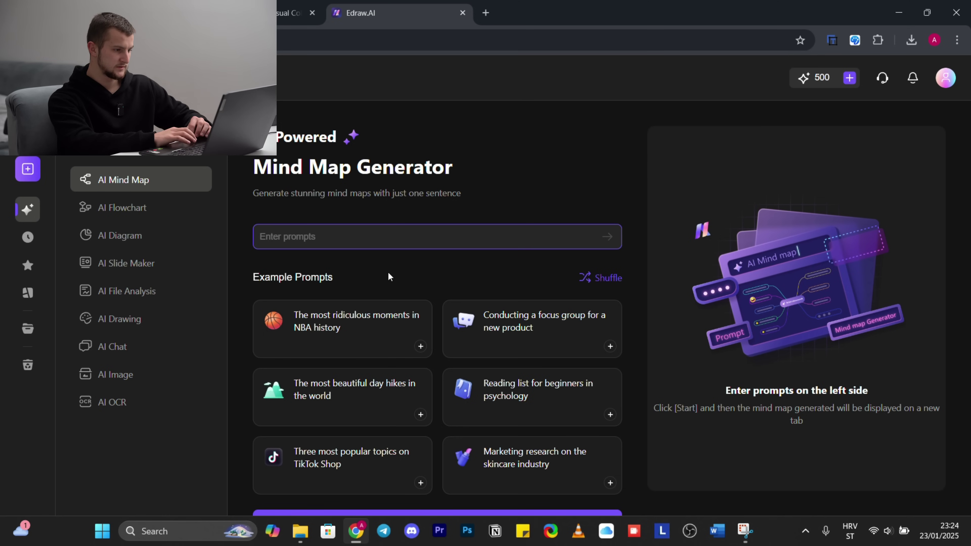
Shuffle the example prompts and start entering 'app development' as the mind map prompt
left_click(608, 277)
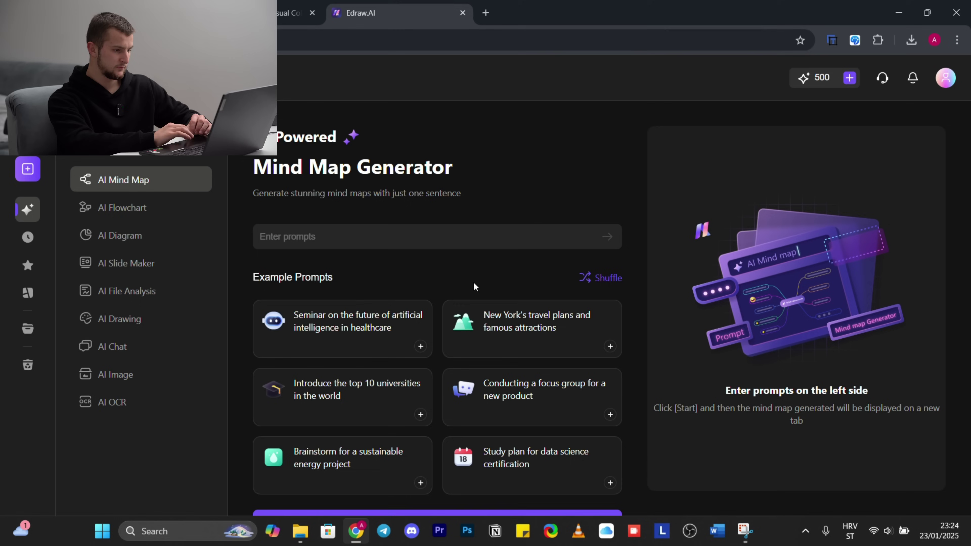
left_click(387, 232)
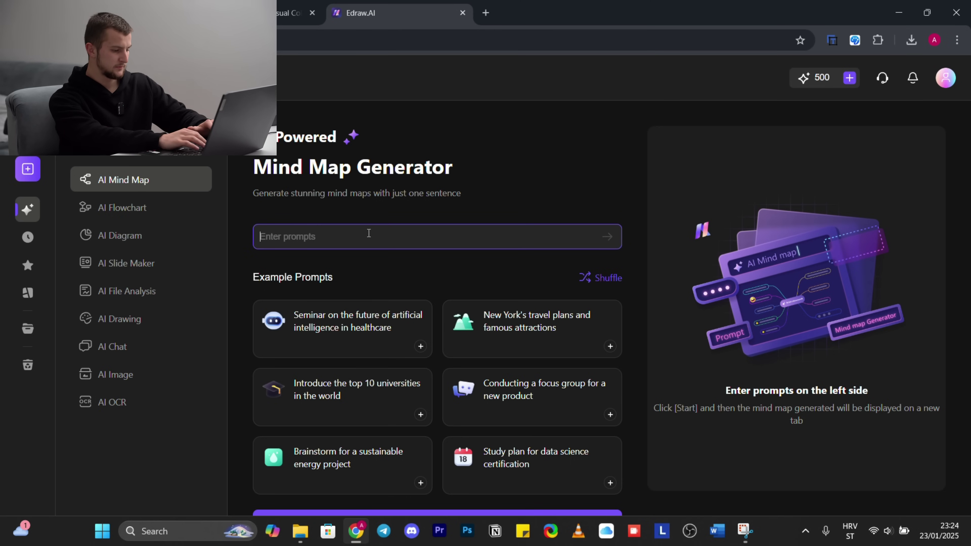
type("app de")
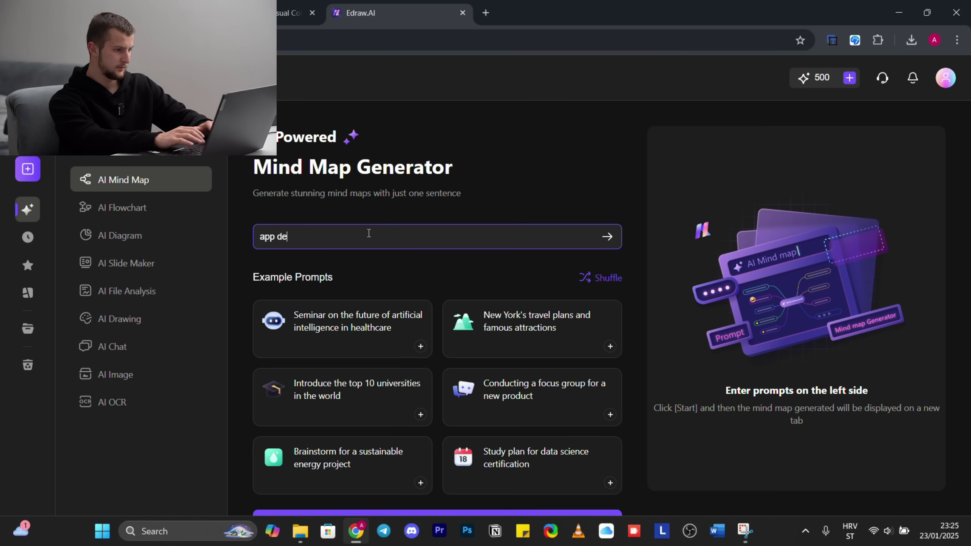
type("velopment")
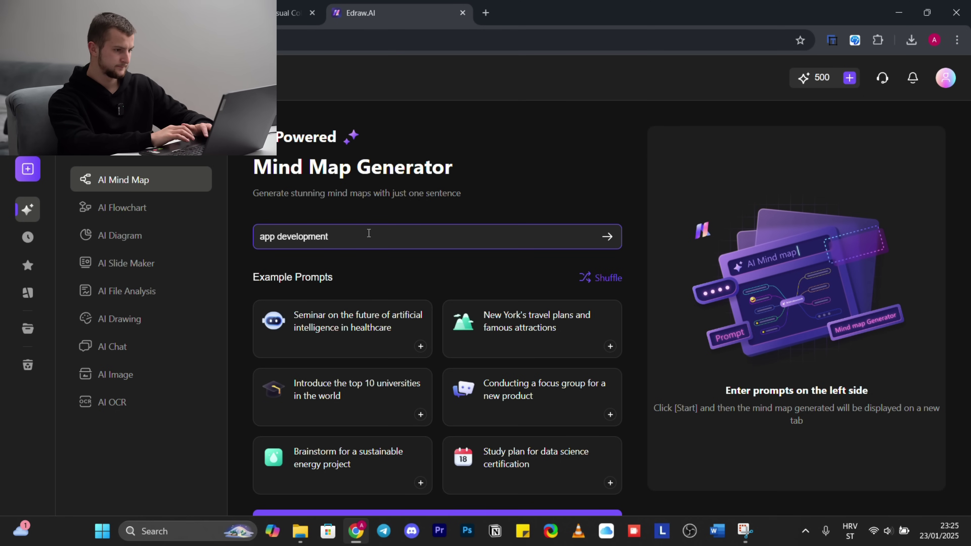
key("Return")
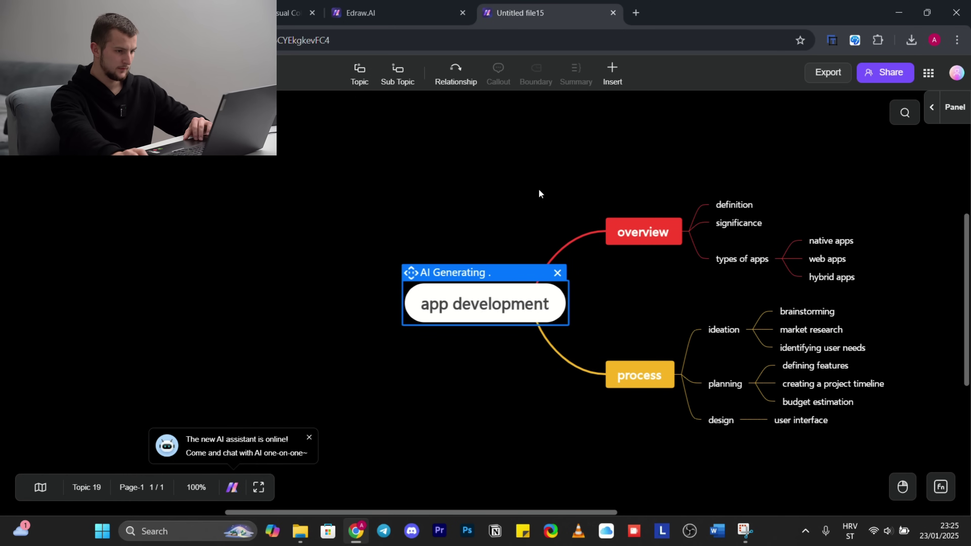
scroll(566, 208, "down", 4)
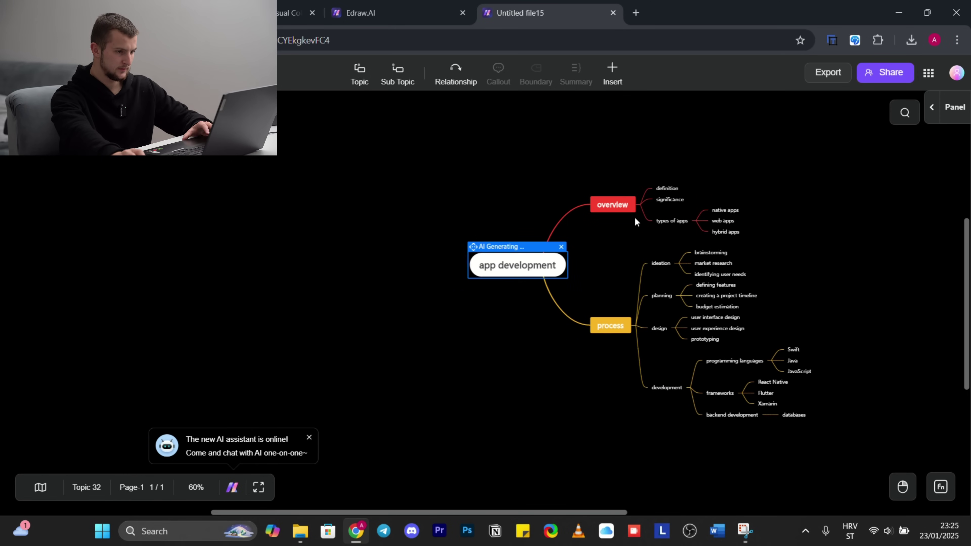
scroll(727, 232, "down", 1)
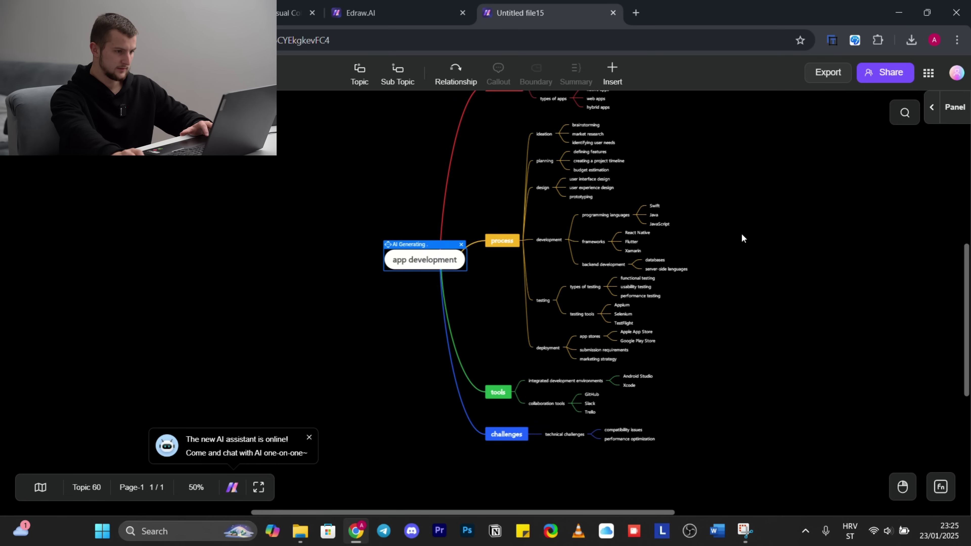
scroll(741, 238, "down", 1)
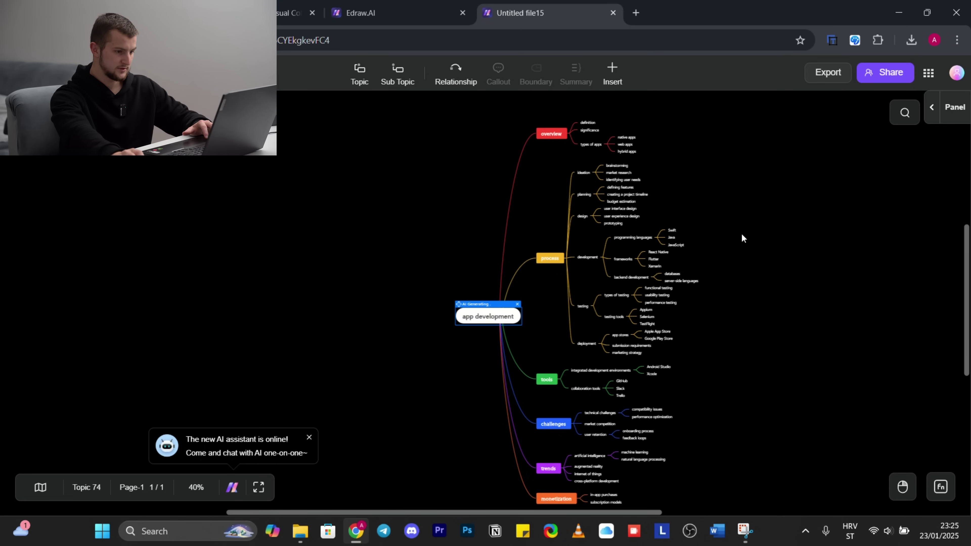
scroll(741, 235, "down", 1)
scroll(791, 233, "up", 4)
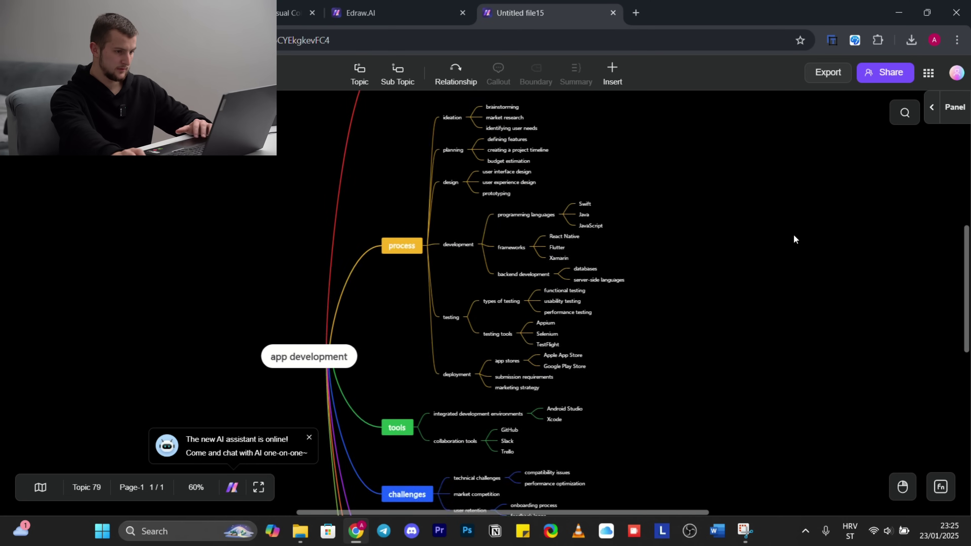
scroll(684, 233, "down", 6)
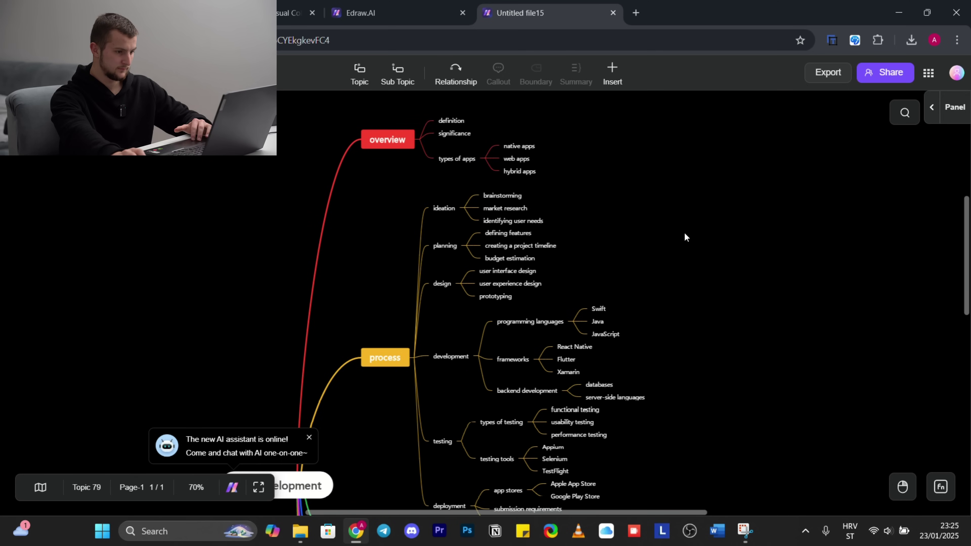
scroll(685, 234, "down", 3)
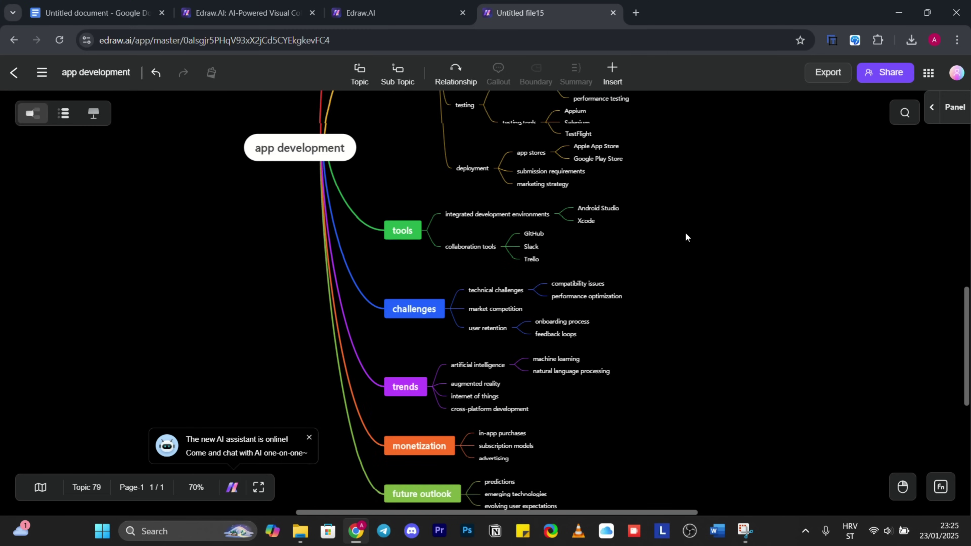
scroll(660, 249, "down", 2)
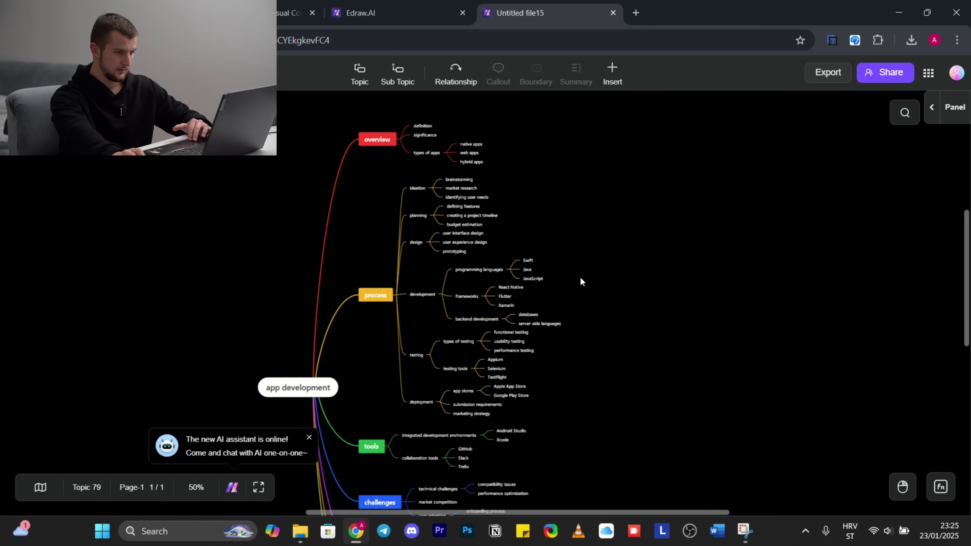
scroll(580, 276, "up", 4)
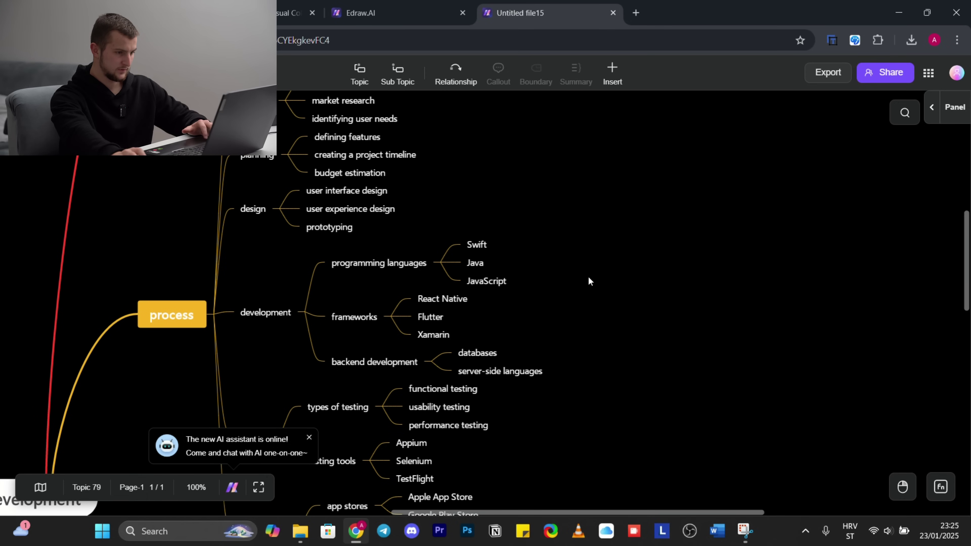
Select the topics one by one, from user interface design to server-side languages, then deselect
left_click(336, 190)
left_click(337, 209)
left_click(328, 227)
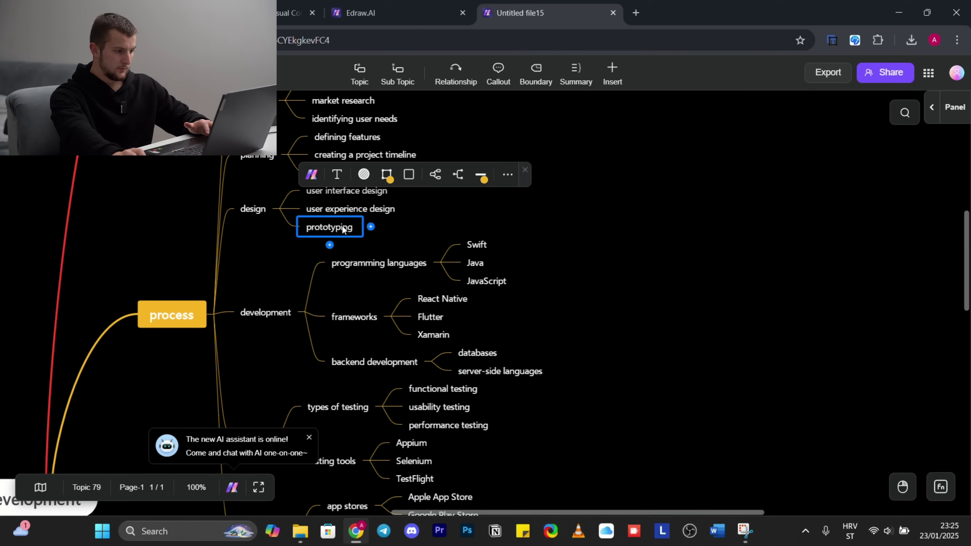
left_click(350, 209)
left_click(359, 263)
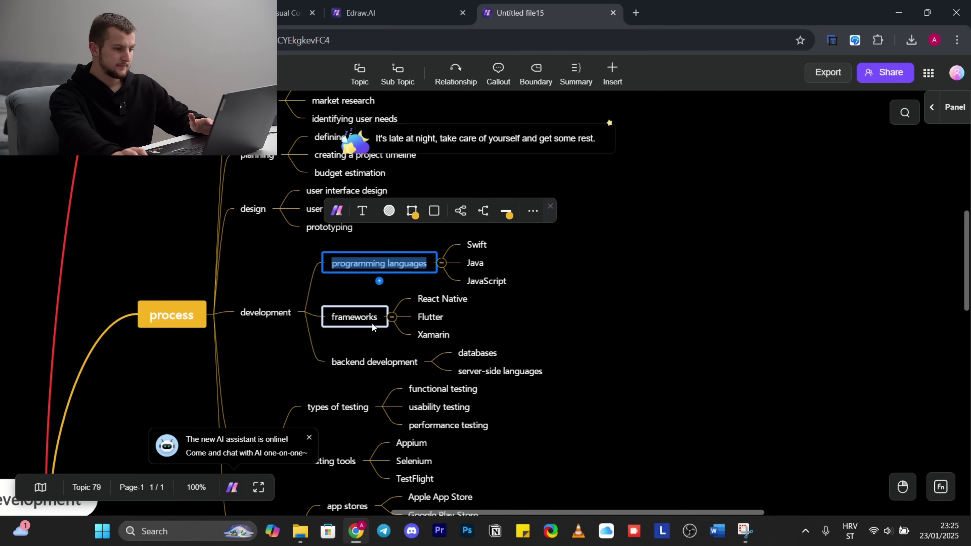
left_click(354, 317)
left_click(373, 362)
left_click(433, 335)
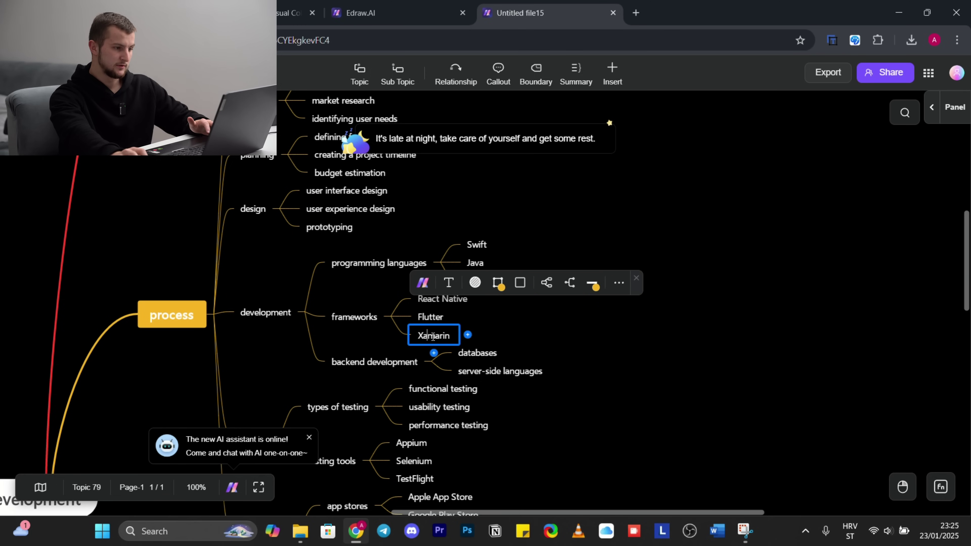
left_click(478, 353)
left_click(518, 368)
left_click(615, 376)
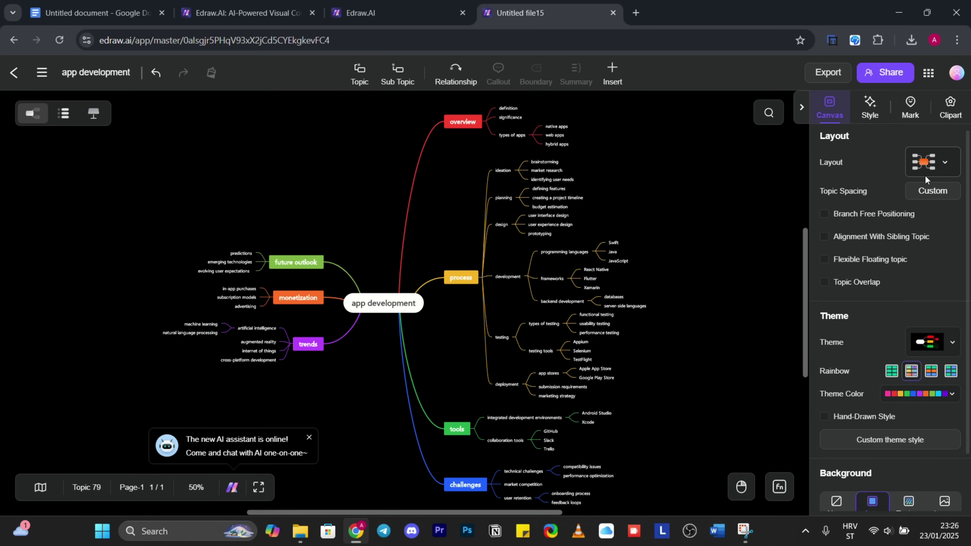
Switch the map to a top-down org-chart layout, then try a different layout
left_click(924, 174)
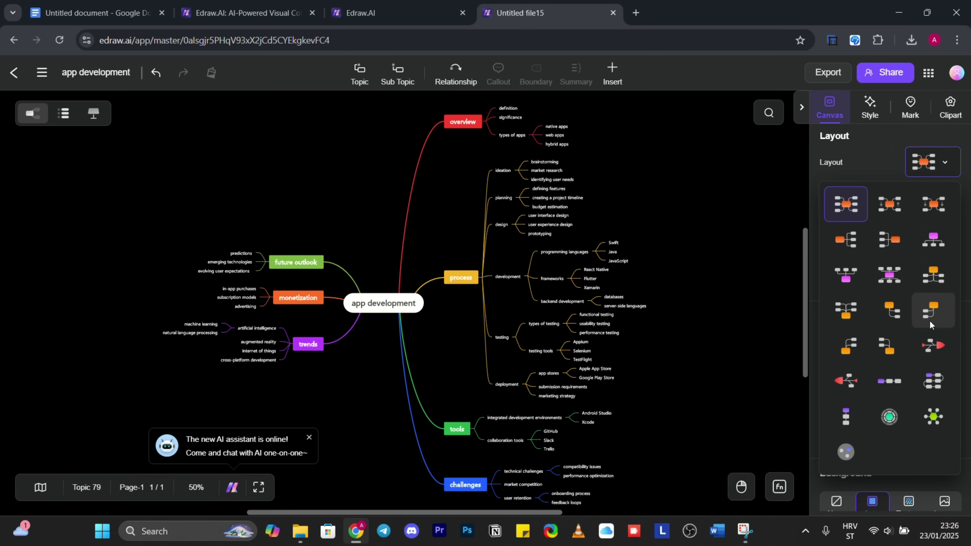
left_click(887, 275)
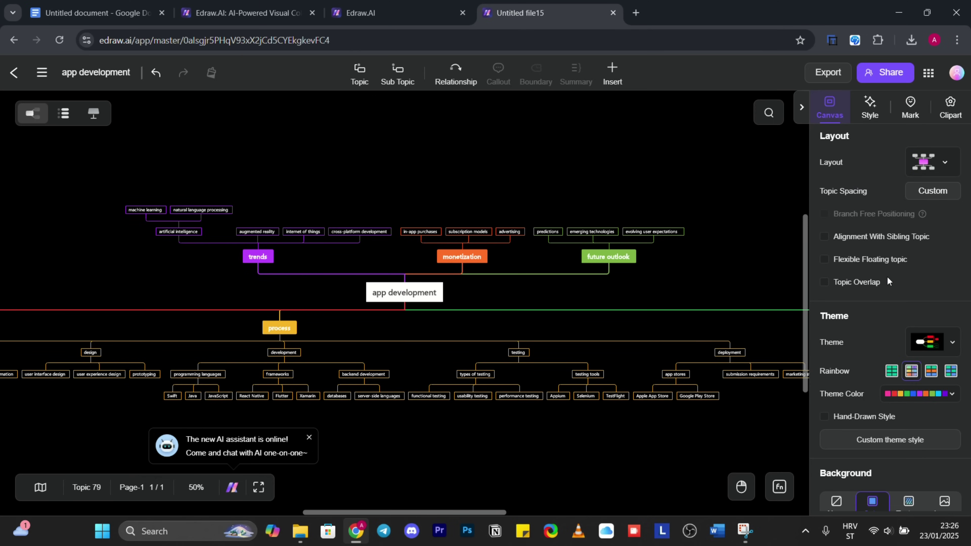
scroll(680, 285, "down", 3)
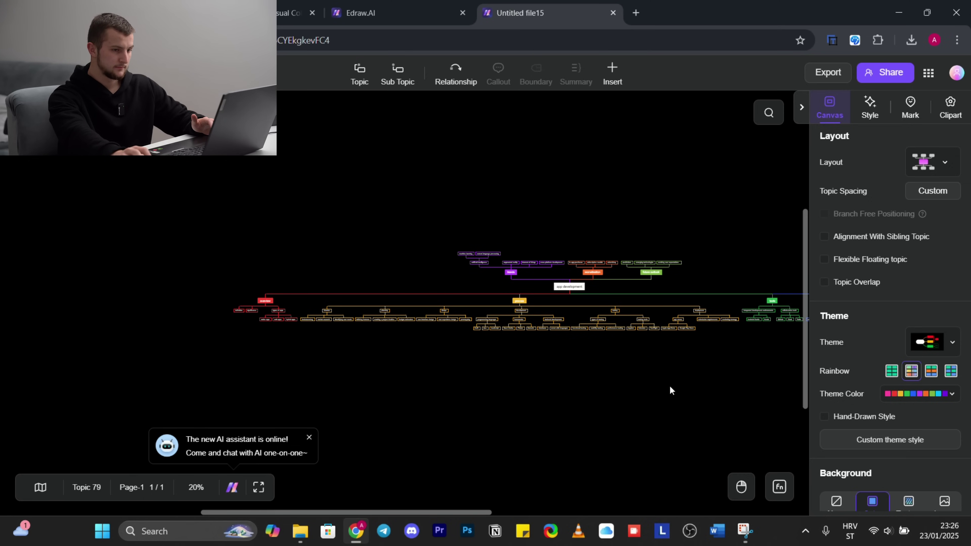
scroll(684, 380, "right", 5)
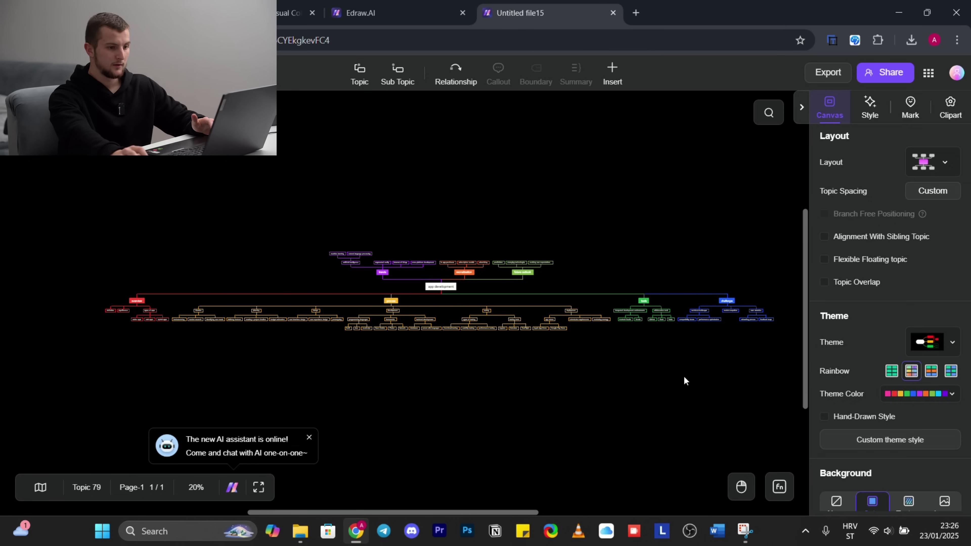
left_click(919, 170)
left_click(920, 168)
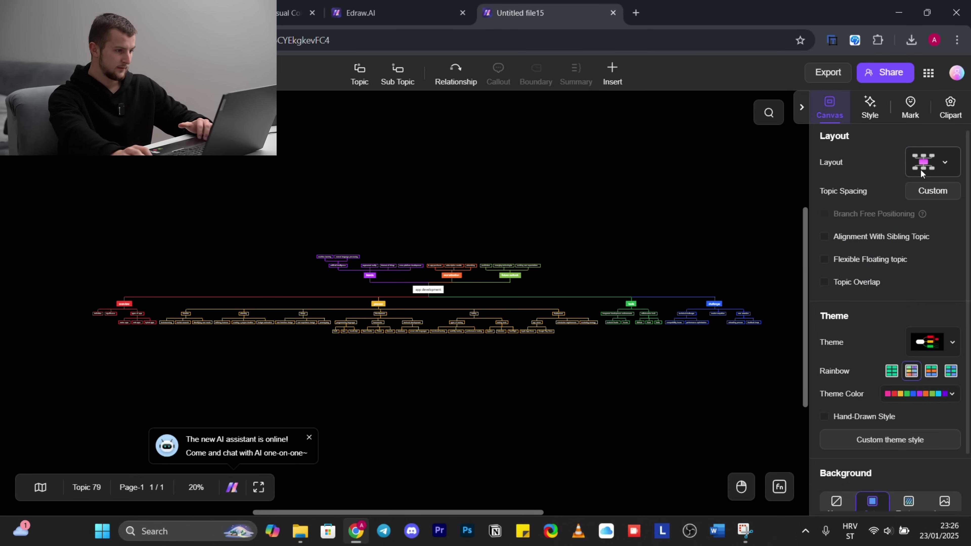
left_click(920, 168)
left_click(891, 202)
Try the dark-blue theme and Veil colours, then apply the rainbow theme with a paper-image background
left_click(933, 341)
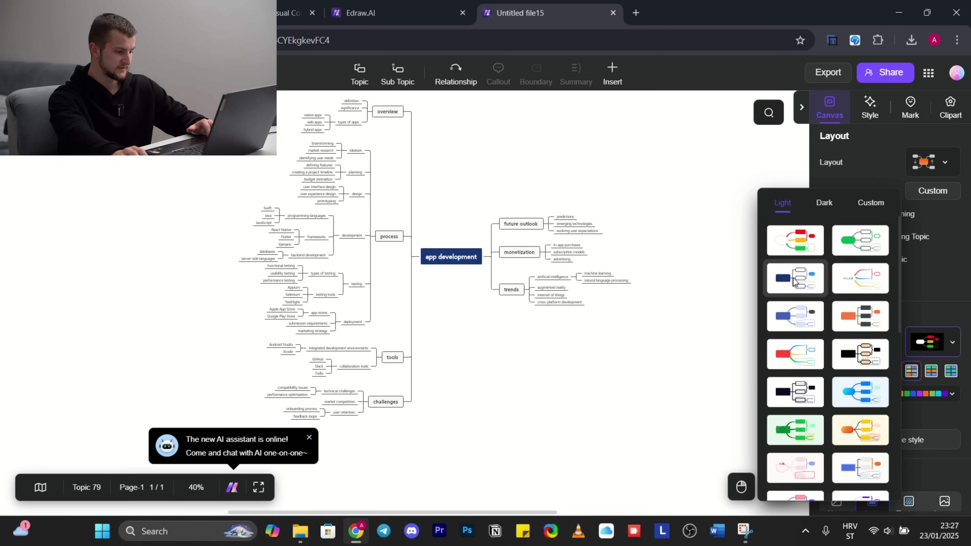
left_click(795, 277)
left_click(919, 346)
left_click(789, 337)
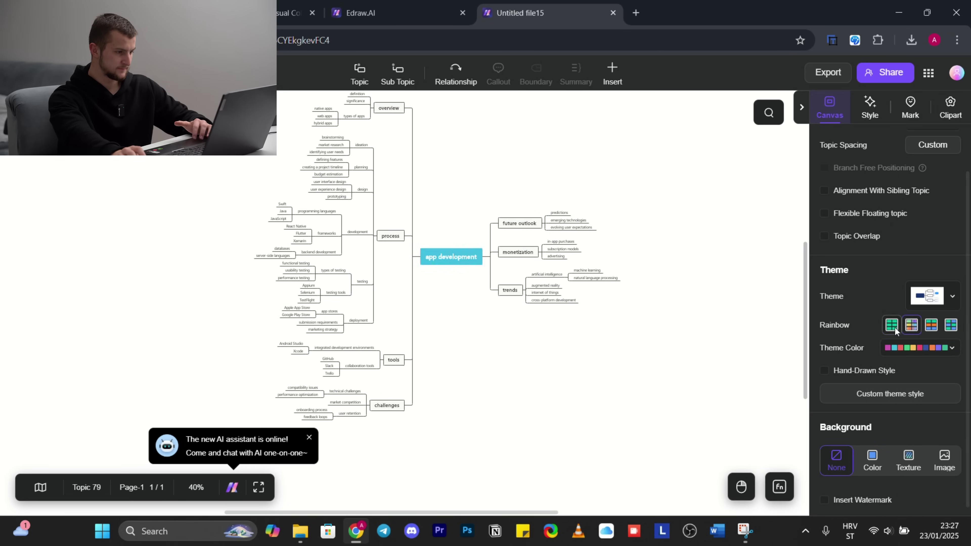
left_click(928, 296)
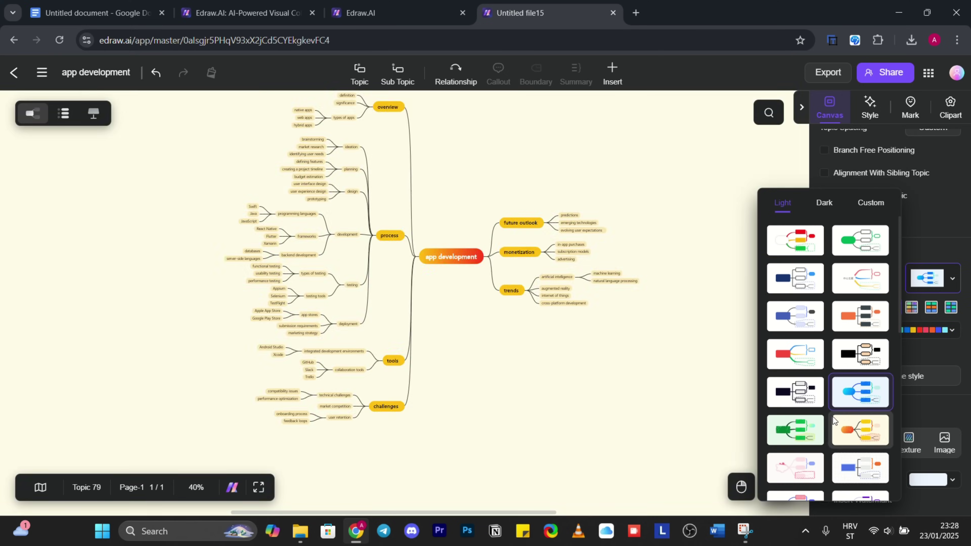
left_click(915, 468)
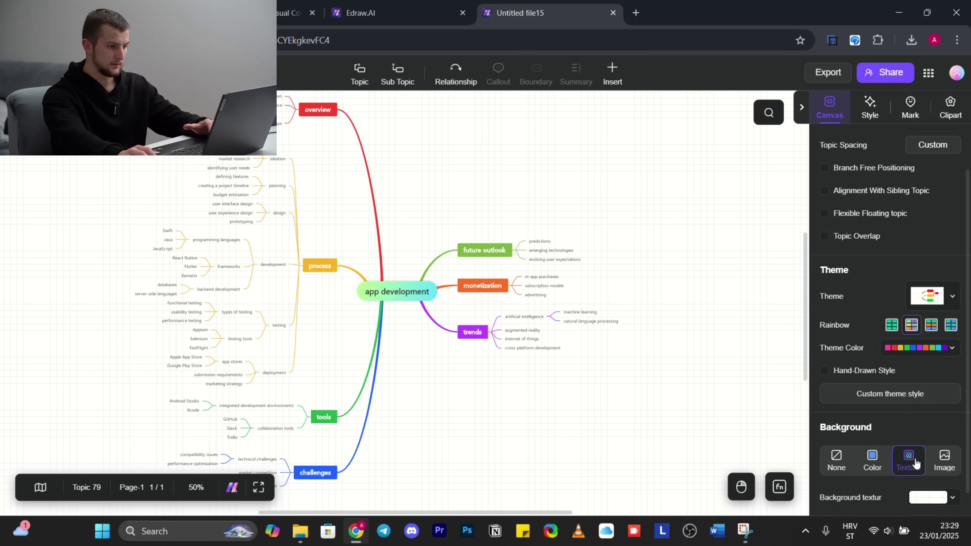
left_click(944, 459)
scroll(663, 284, "up", 5)
scroll(662, 284, "right", 2)
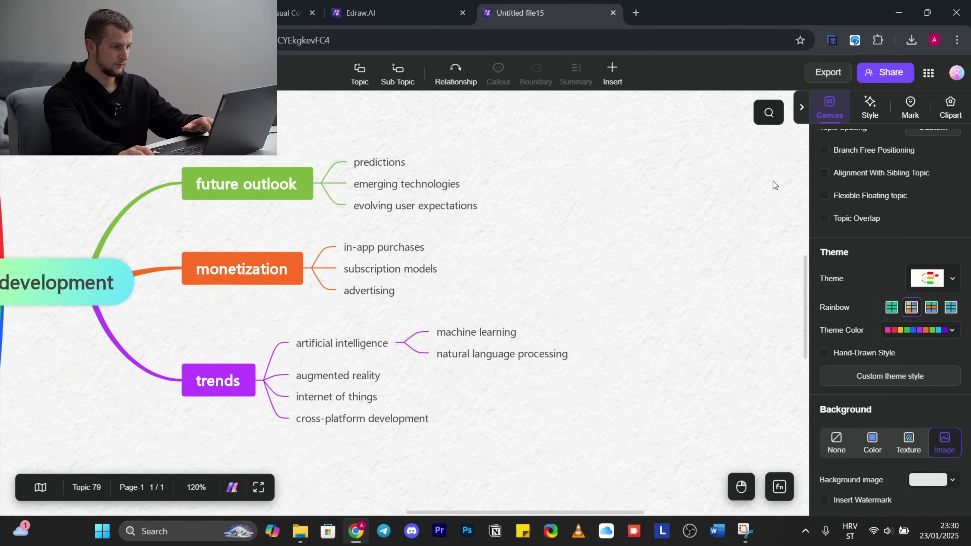
scroll(666, 215, "left", 3)
left_click(879, 72)
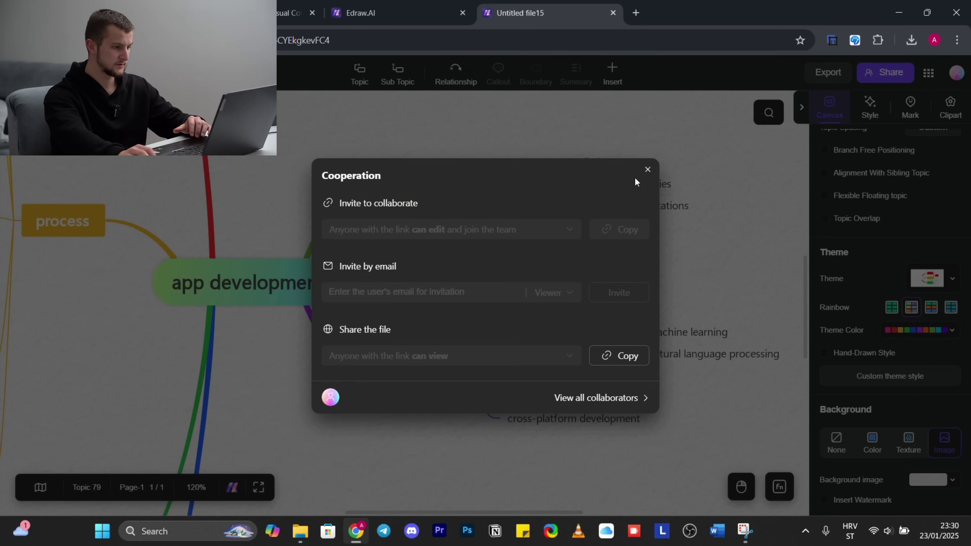
left_click(647, 170)
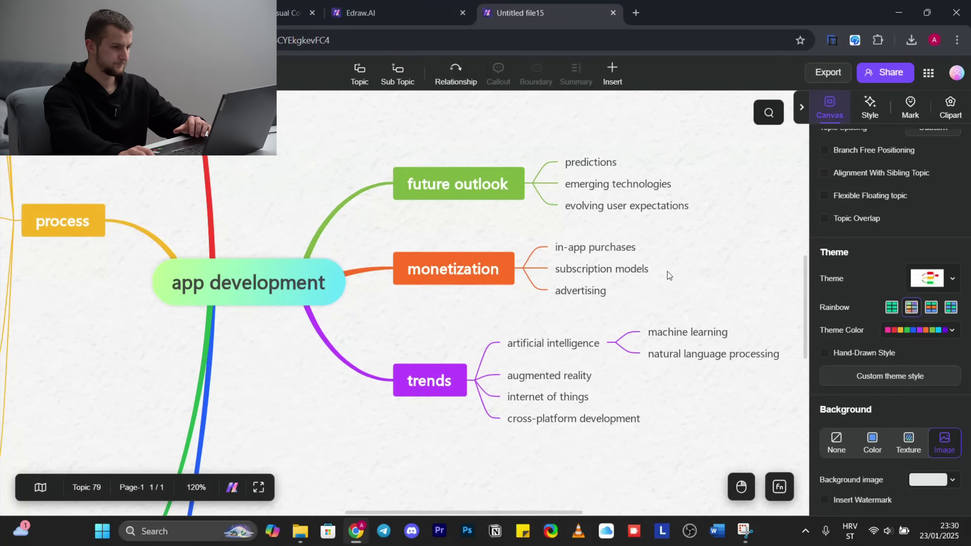
Browse PDF, Word, Excel and HTML export options, export as app development.jpeg and open it
scroll(668, 271, "down", 1)
scroll(668, 272, "down", 3)
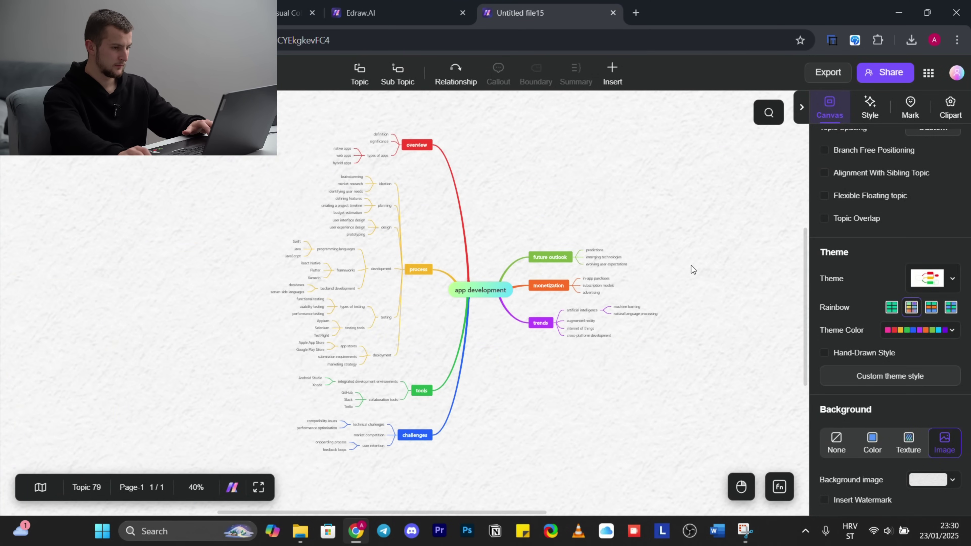
scroll(655, 250, "up", 2)
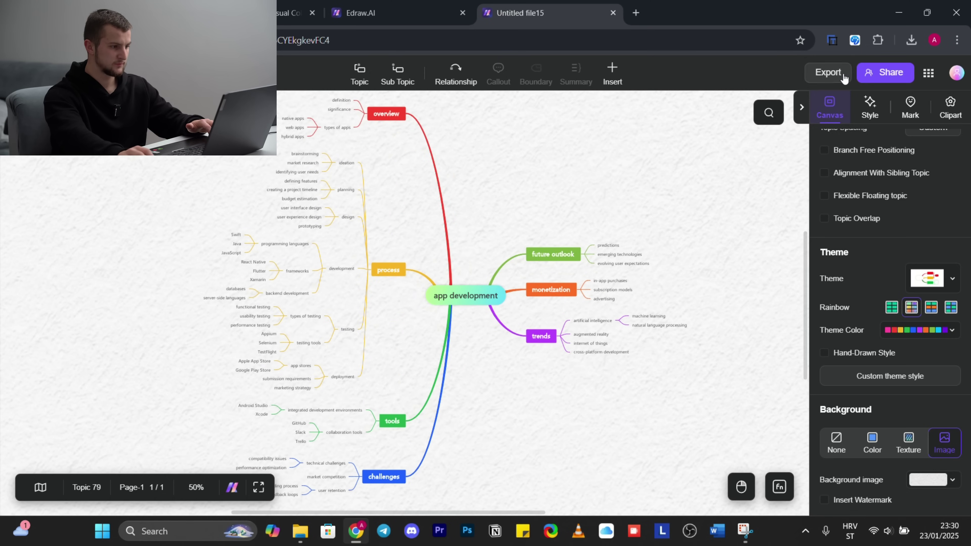
left_click(828, 73)
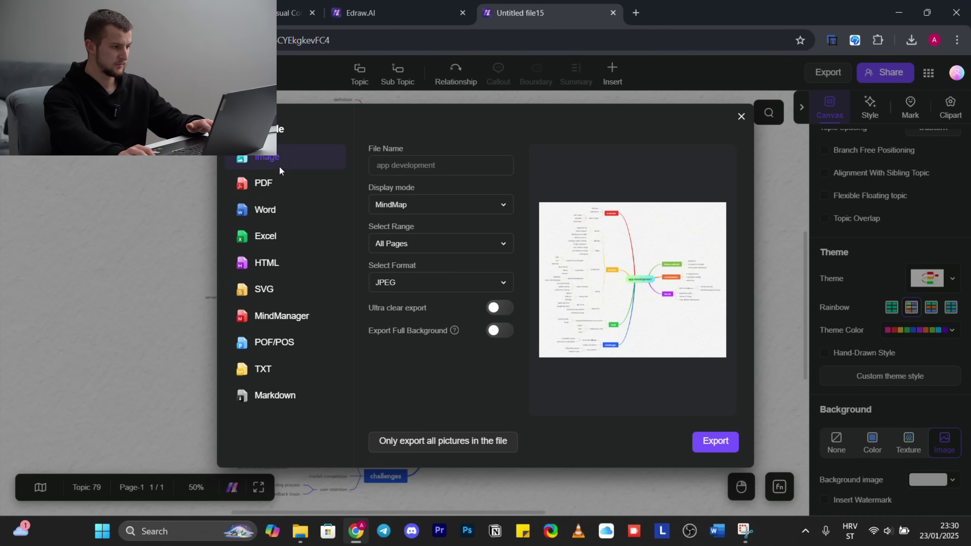
left_click(282, 180)
left_click(281, 210)
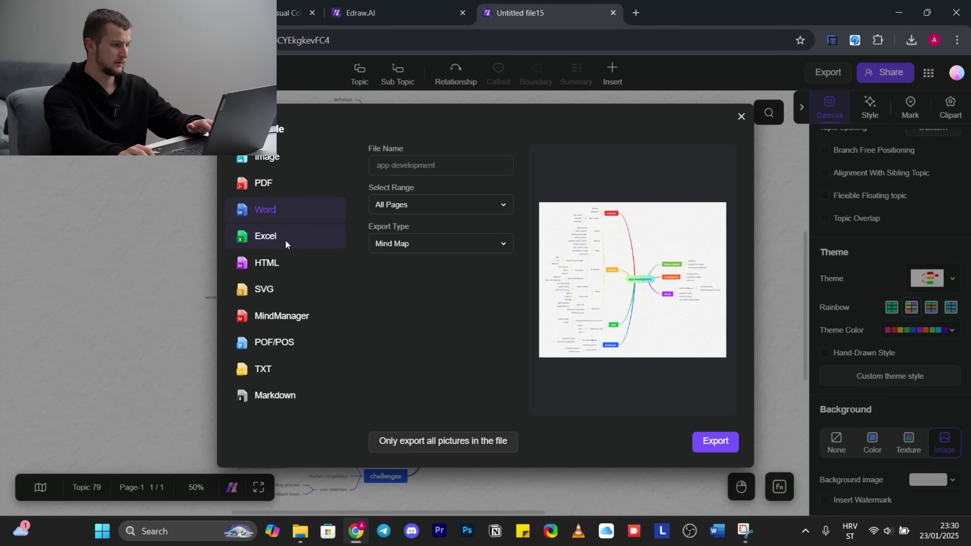
left_click(283, 237)
left_click(281, 262)
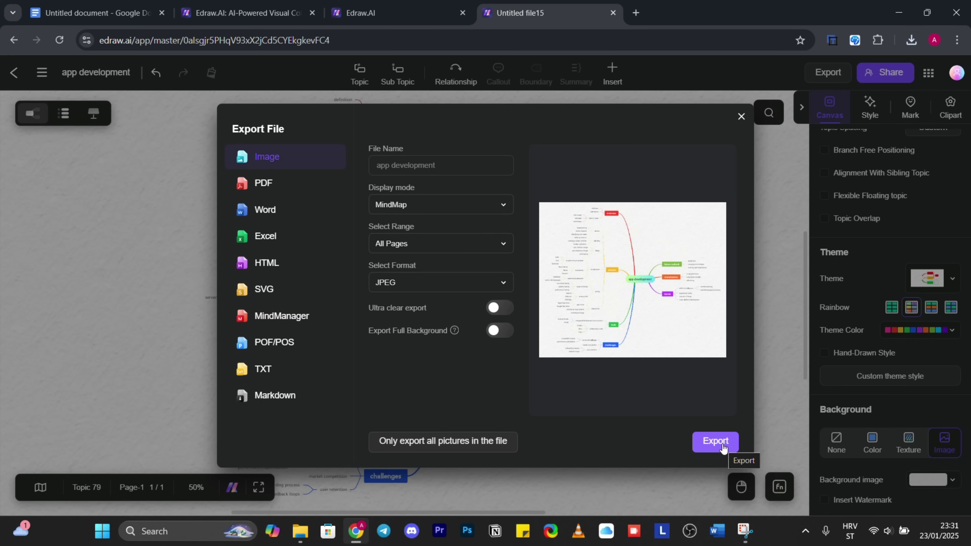
left_click(715, 441)
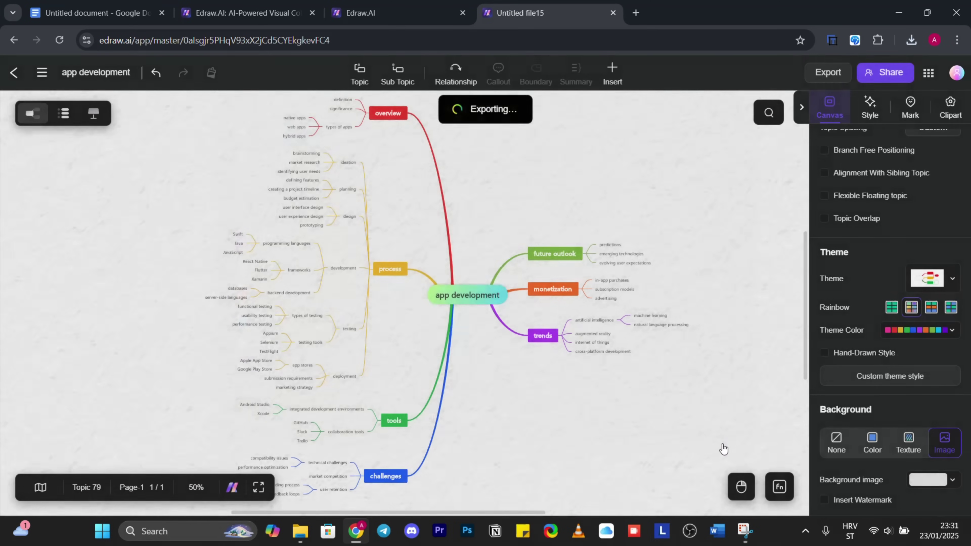
left_click(782, 82)
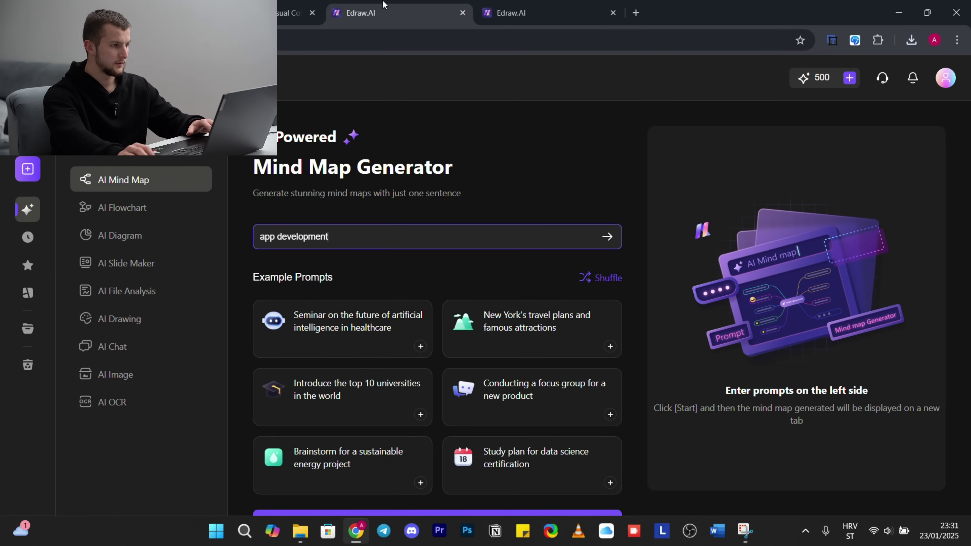
Close the extra tab, then generate an AI flowchart for 'sales funnel through copywriting'
left_click(539, 5)
left_click(613, 12)
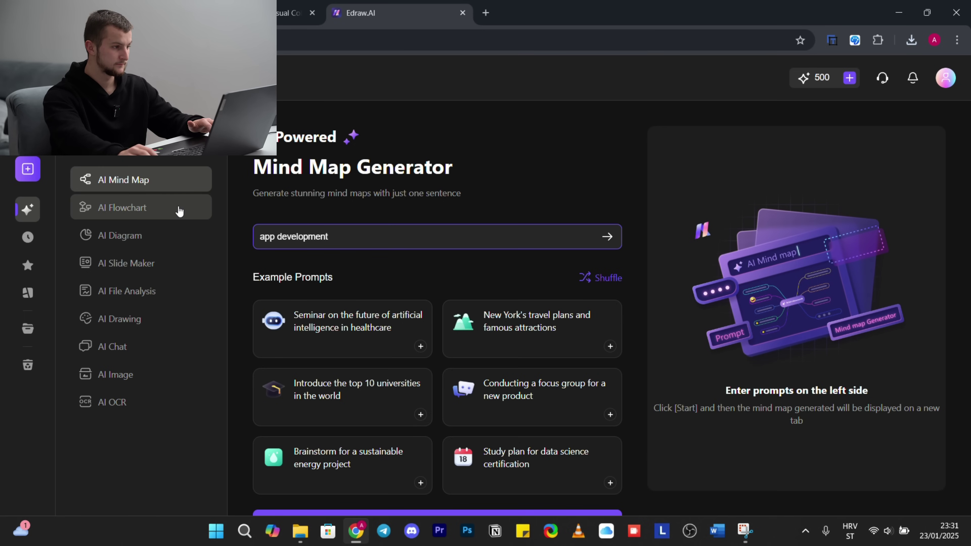
left_click(122, 207)
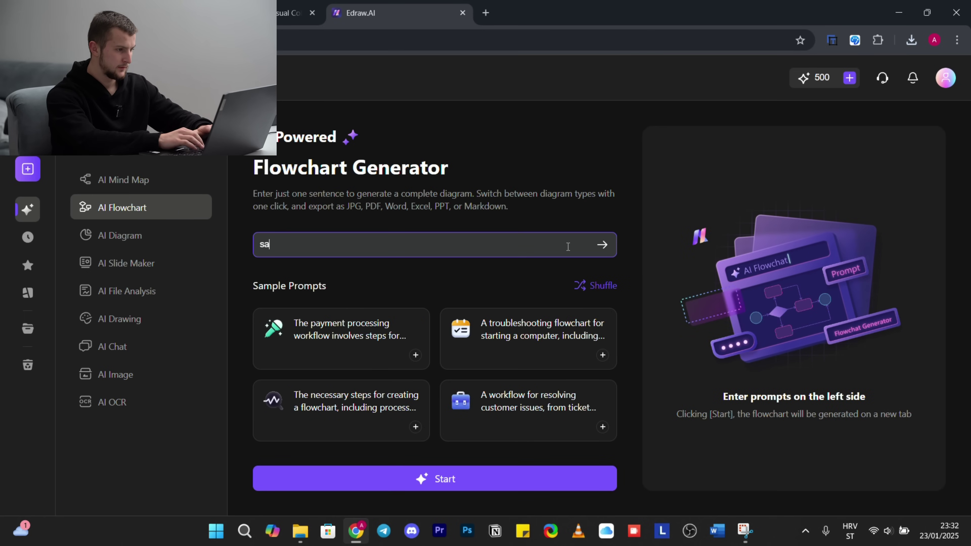
type("sales funnel ")
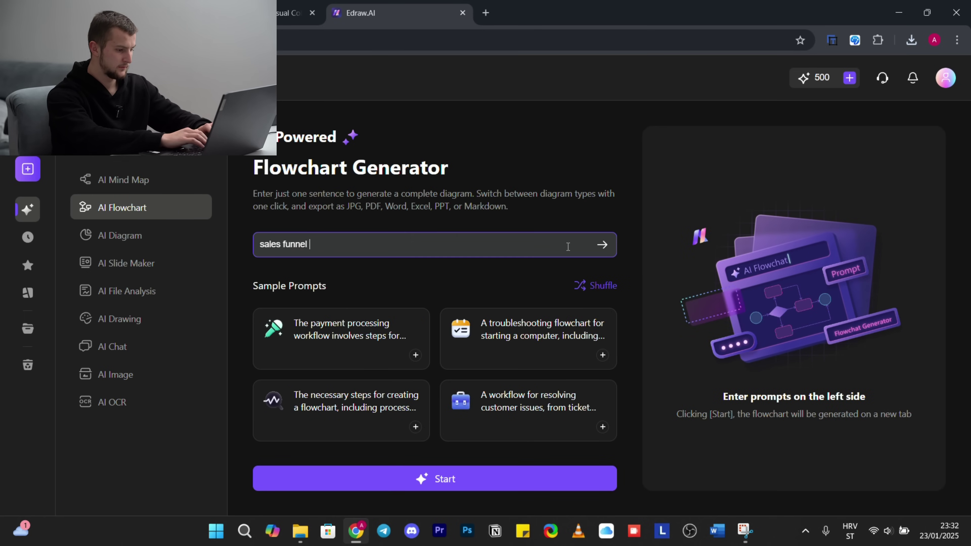
type("through copywriting")
key("Return")
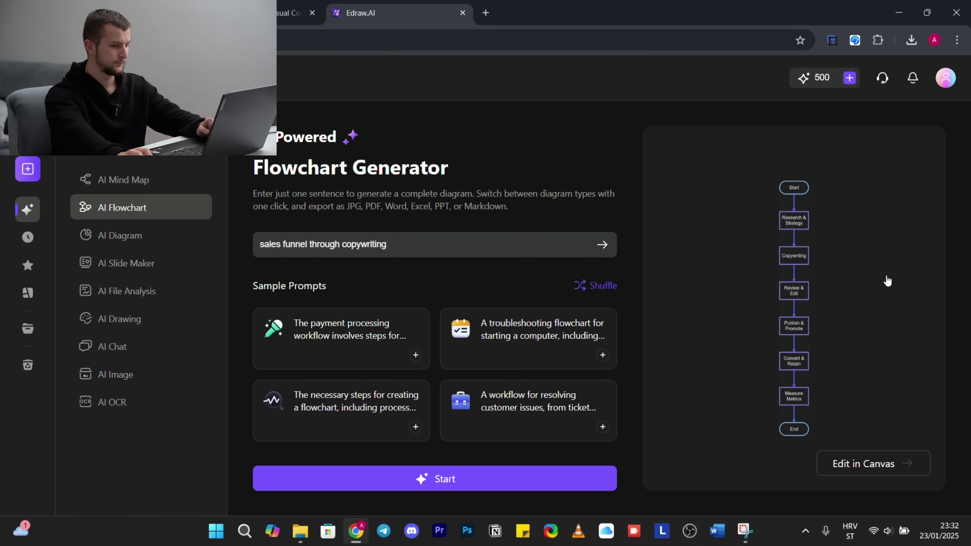
Open the flowchart in the canvas editor and browse the Business, Technical, Modern, Minimalist and All themes
left_click(887, 473)
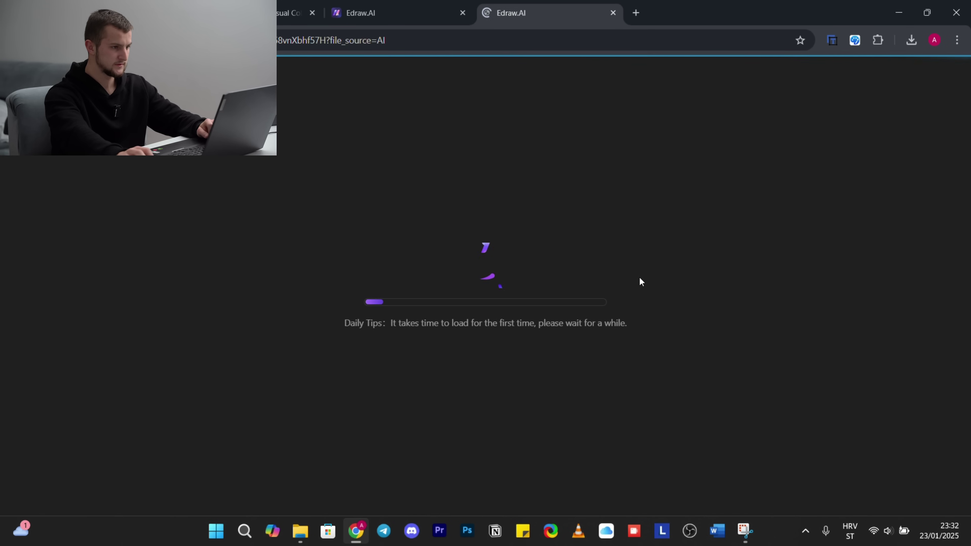
scroll(578, 237, "up", 4)
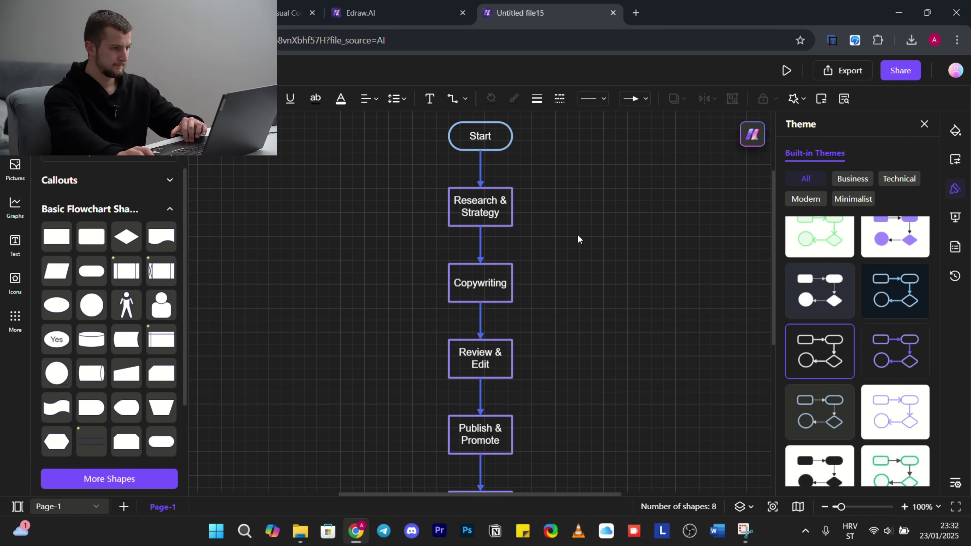
scroll(578, 239, "down", 1)
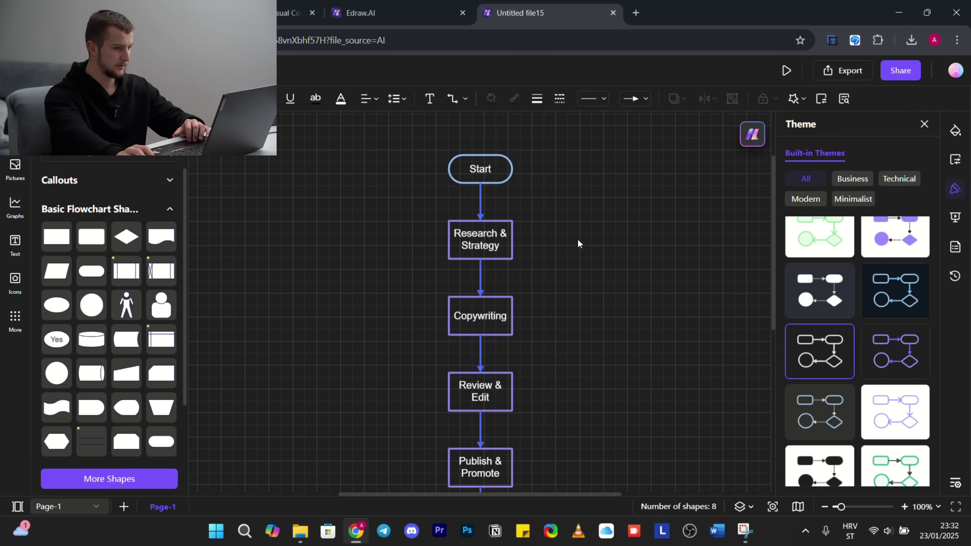
scroll(830, 313, "up", 5)
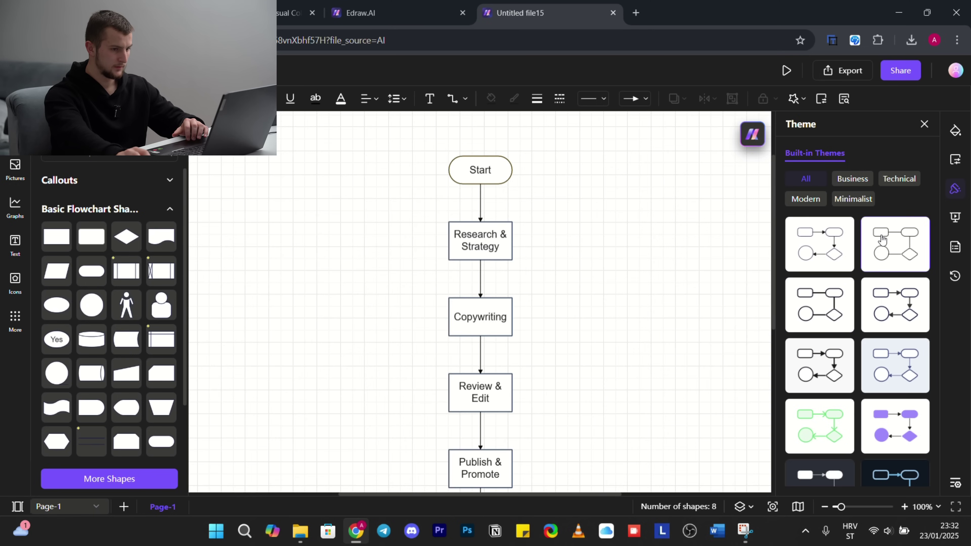
left_click(852, 178)
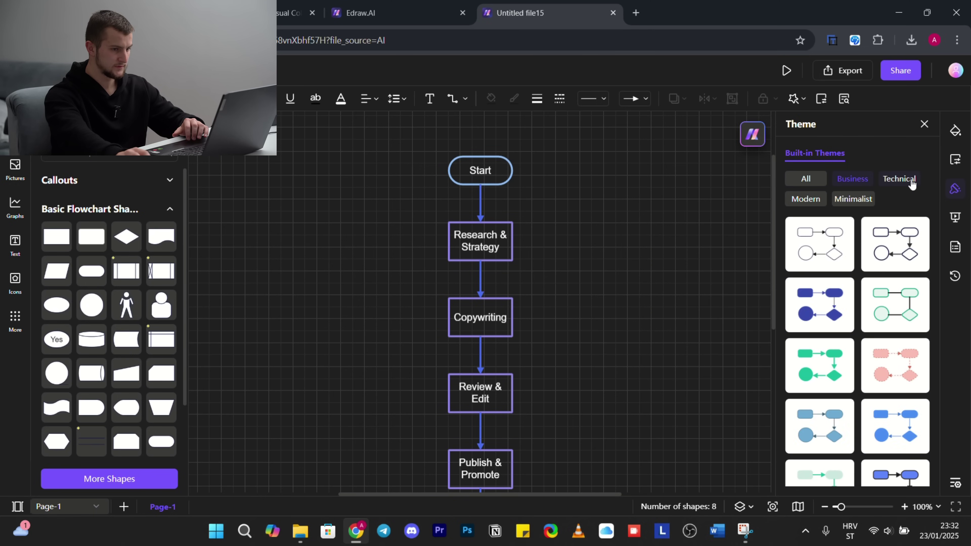
left_click(899, 178)
left_click(805, 199)
left_click(852, 199)
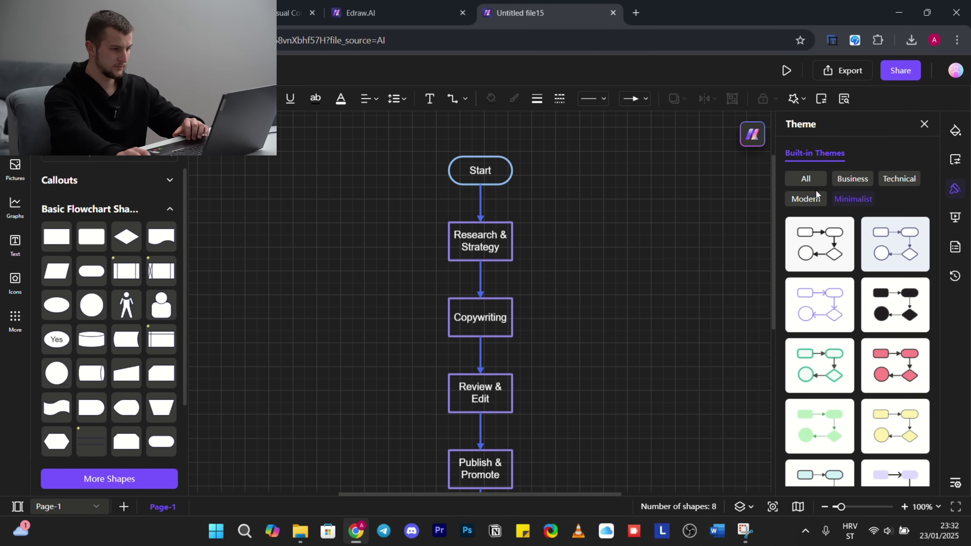
left_click(814, 181)
Apply the teal-and-blue Business theme and stagger Start through Publish & Promote diagonally
left_click(845, 179)
left_click(465, 170)
left_click_drag(466, 170, 239, 164)
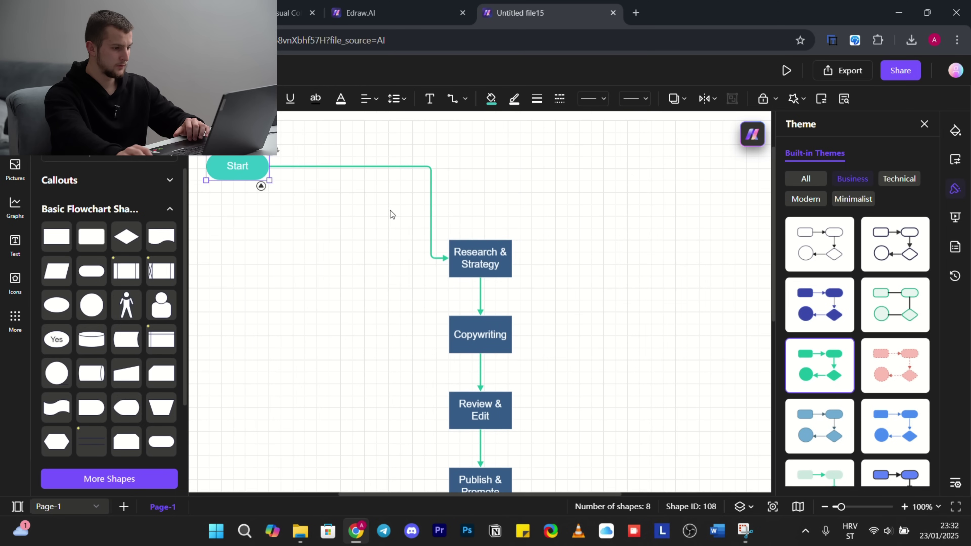
left_click(507, 256)
left_click_drag(506, 255, 368, 223)
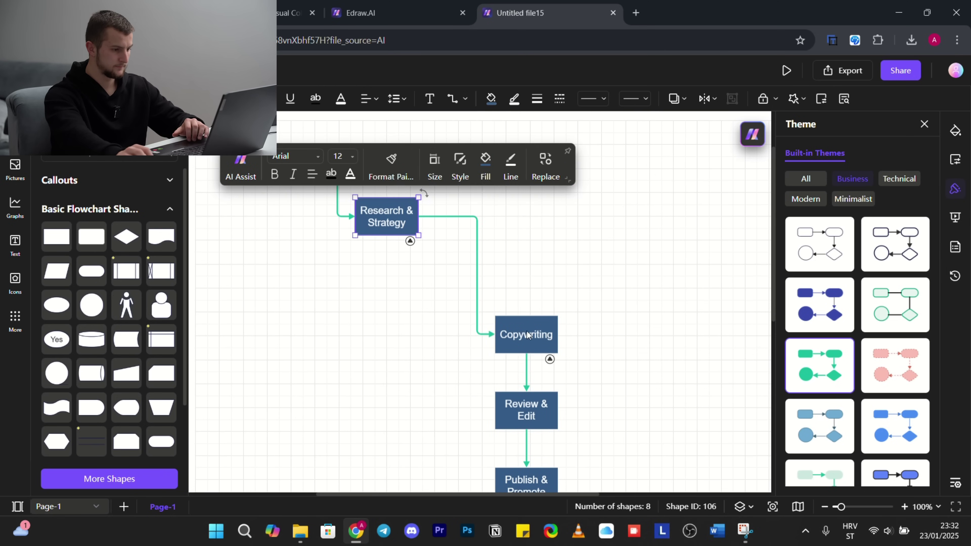
left_click_drag(527, 334, 469, 282)
left_click_drag(526, 411, 550, 335)
left_click_drag(534, 470, 625, 381)
Add a green rectangle and enlarge it to about four times its size
scroll(626, 380, "down", 5)
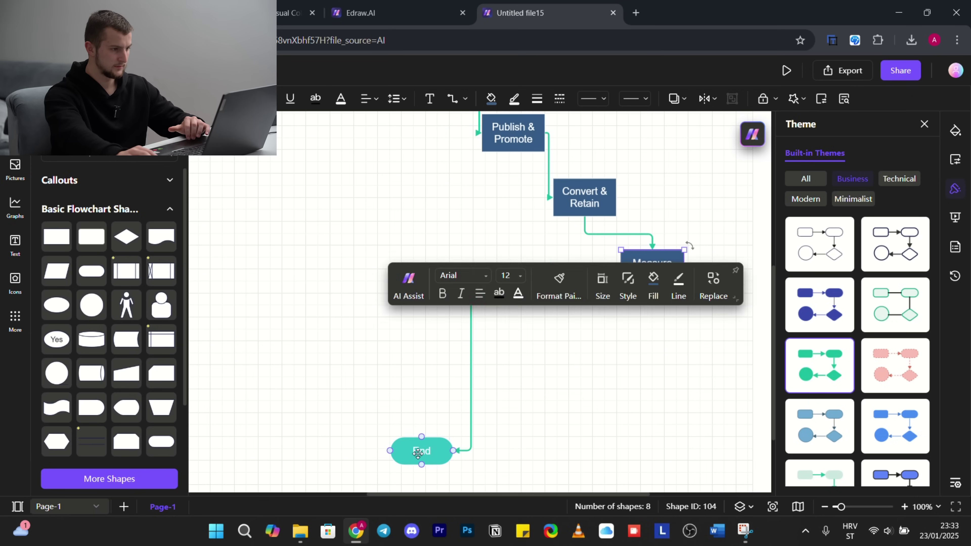
left_click_drag(421, 449, 705, 341)
scroll(706, 340, "down", 5)
left_click(426, 308)
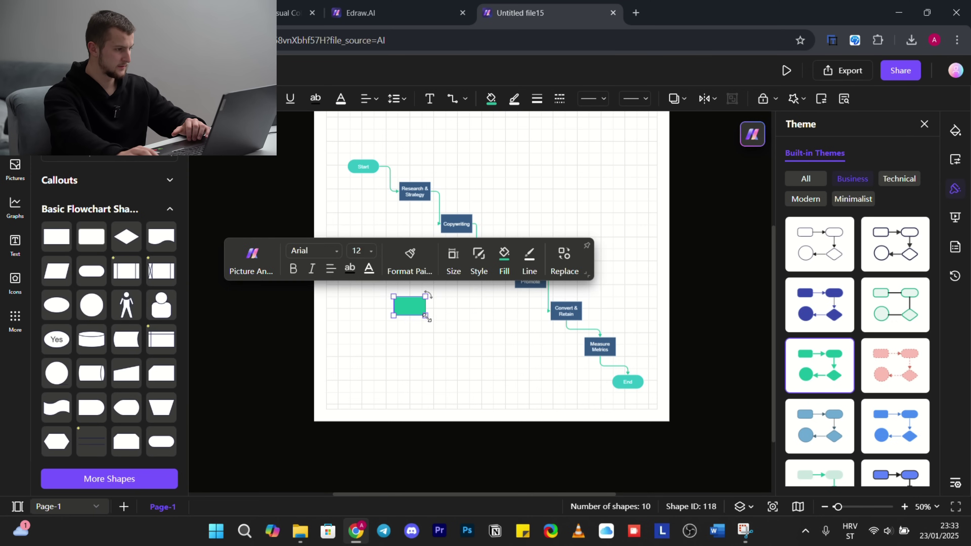
left_click_drag(426, 315, 440, 331)
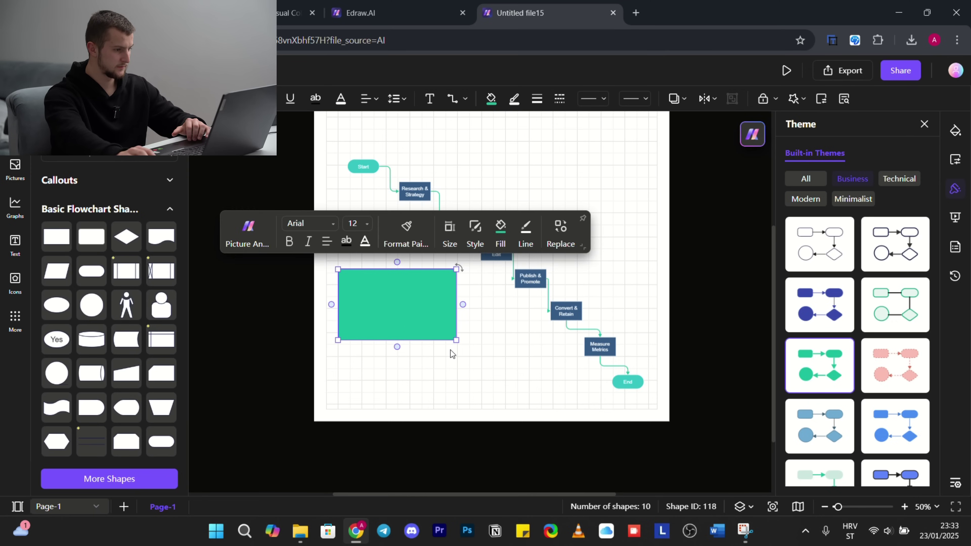
type("d")
left_click(956, 130)
Glance at the style and page setup settings, then close the editor tab
left_click(796, 124)
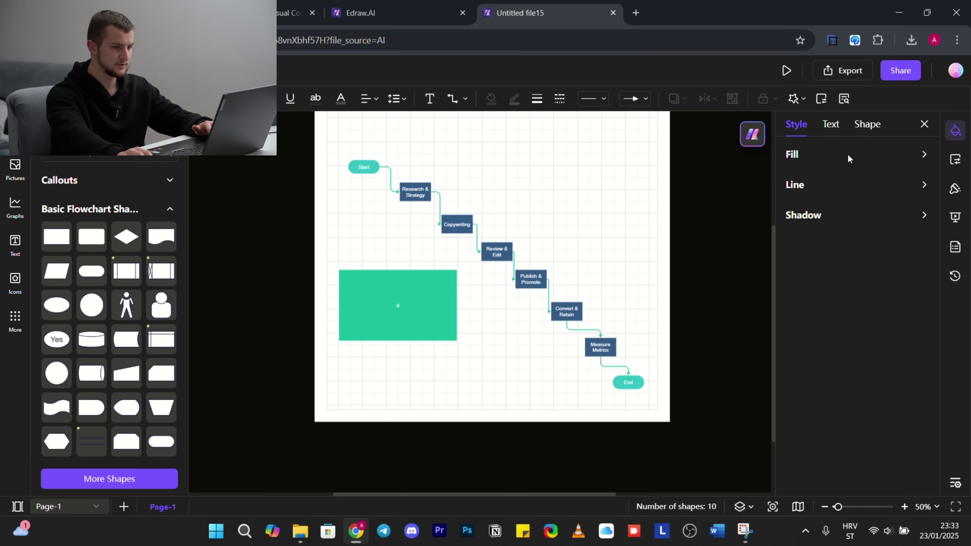
left_click(924, 123)
left_click(925, 124)
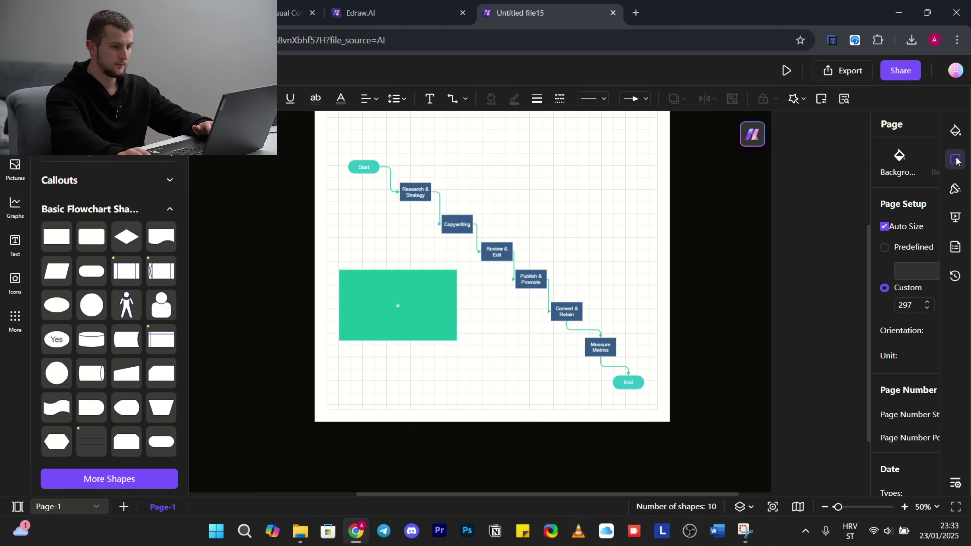
left_click(15, 70)
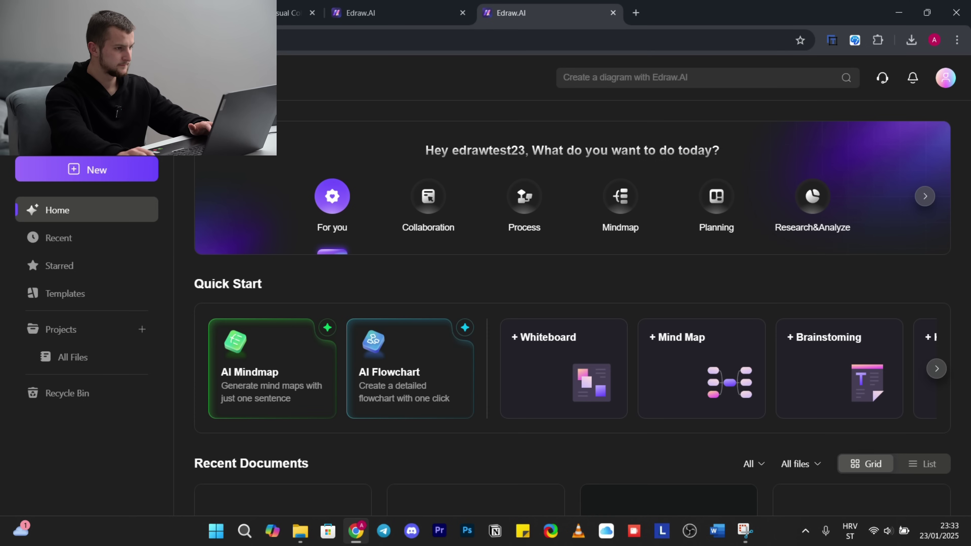
left_click(612, 14)
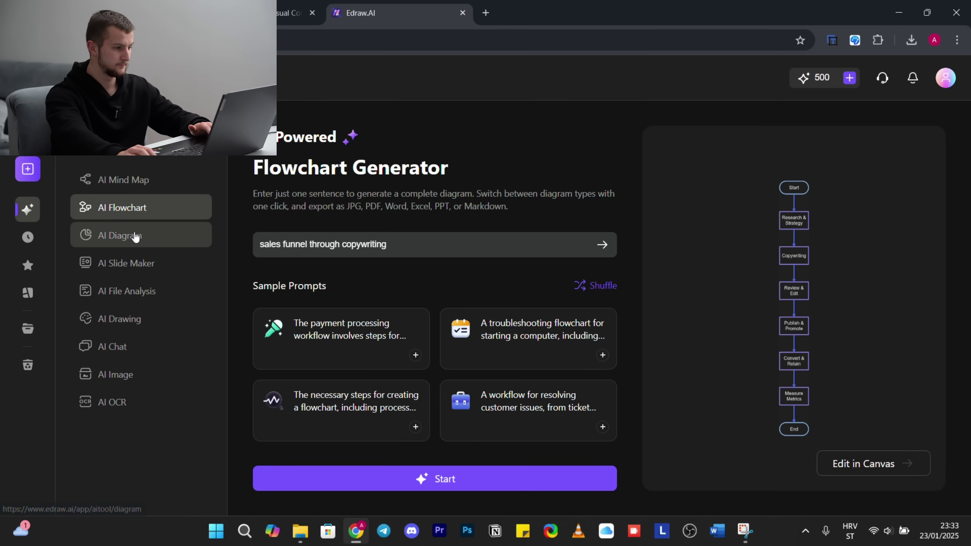
In the AI diagram generator, generate a line chart of bitcoin growth over the past 3 years
left_click(140, 241)
scroll(397, 212, "down", 2)
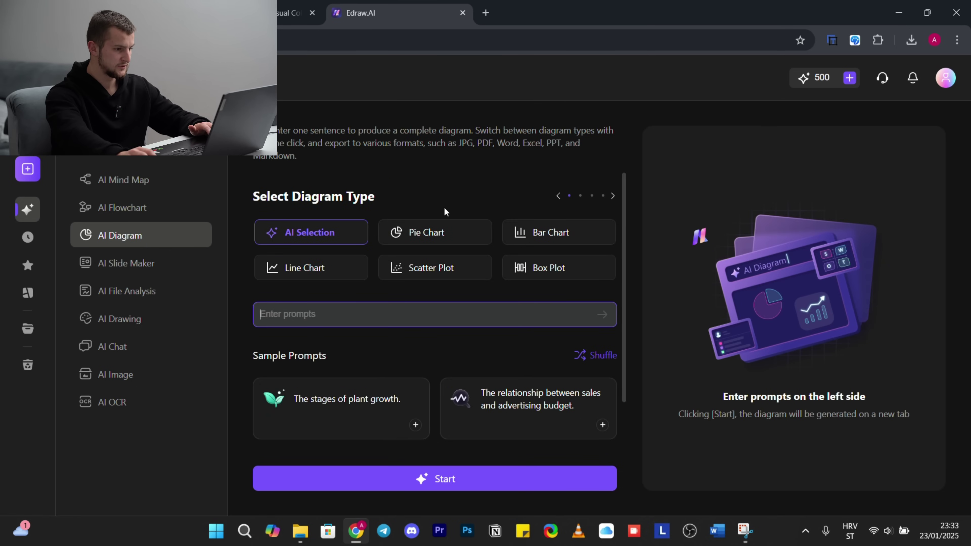
left_click(451, 238)
left_click(532, 232)
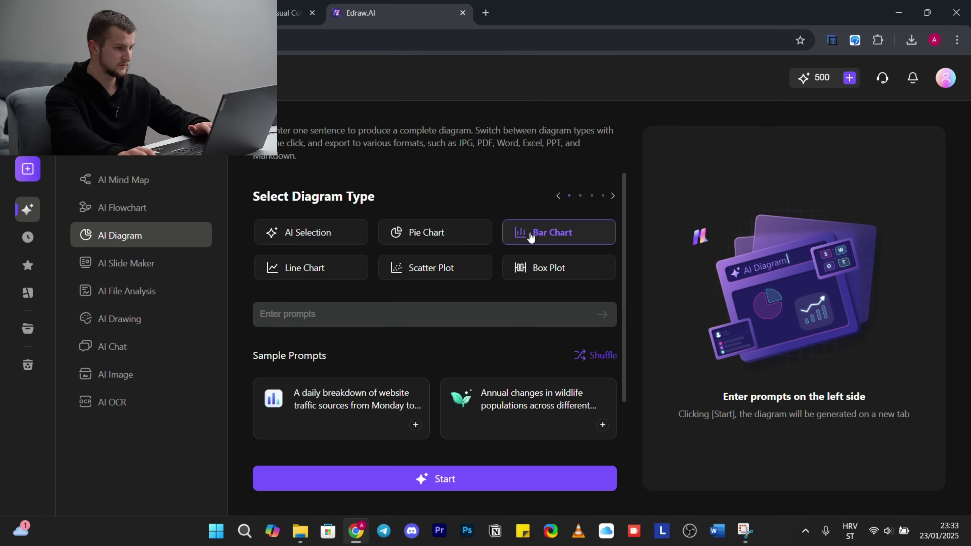
left_click(310, 268)
left_click(344, 325)
type("bitcoin")
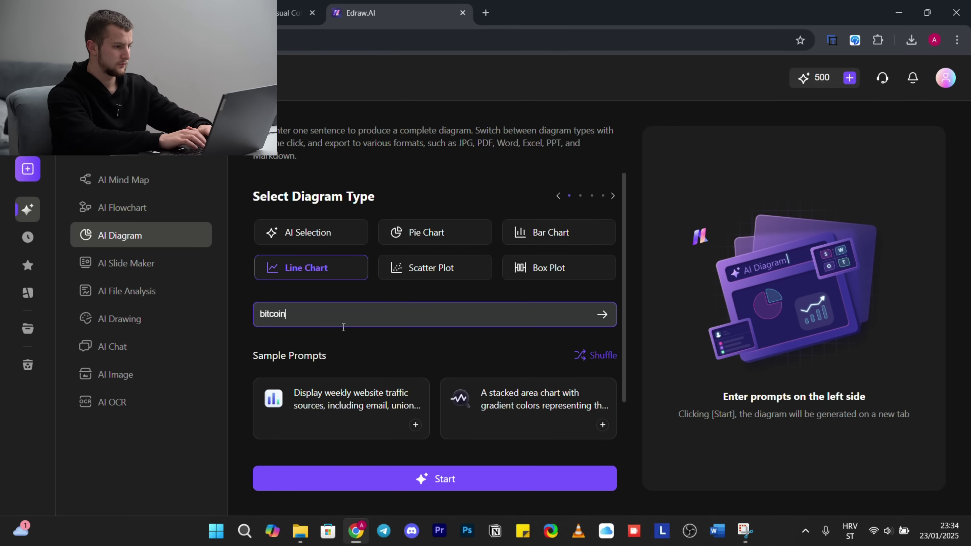
type(" growth for the past 3 years")
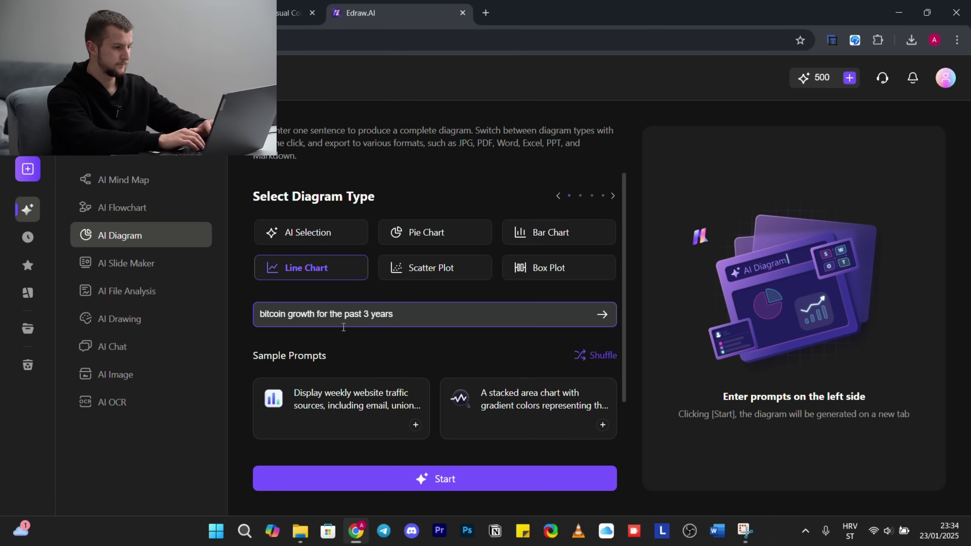
left_click(478, 480)
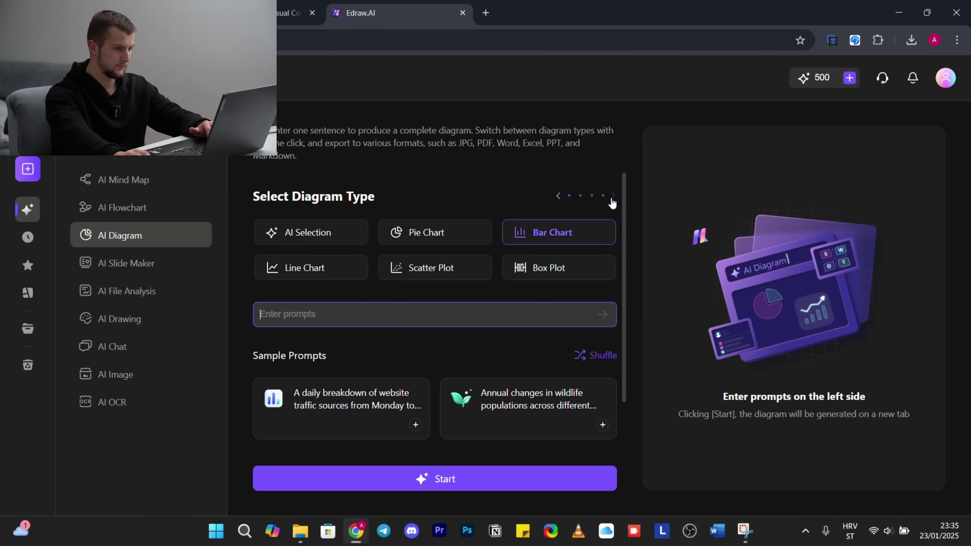
Page through more diagram types like Radar, Funnel and Parallel Coordinates, then open the slide generator
left_click(612, 195)
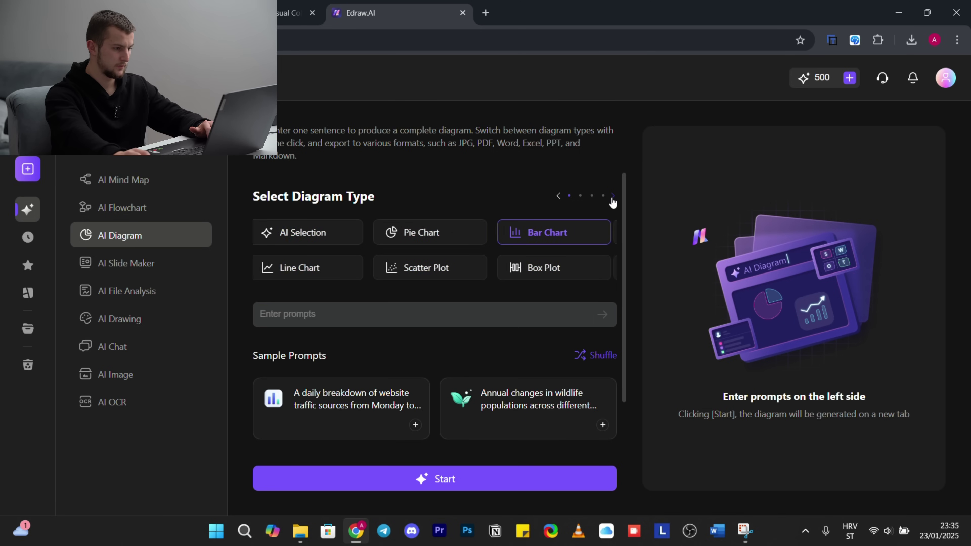
left_click(465, 234)
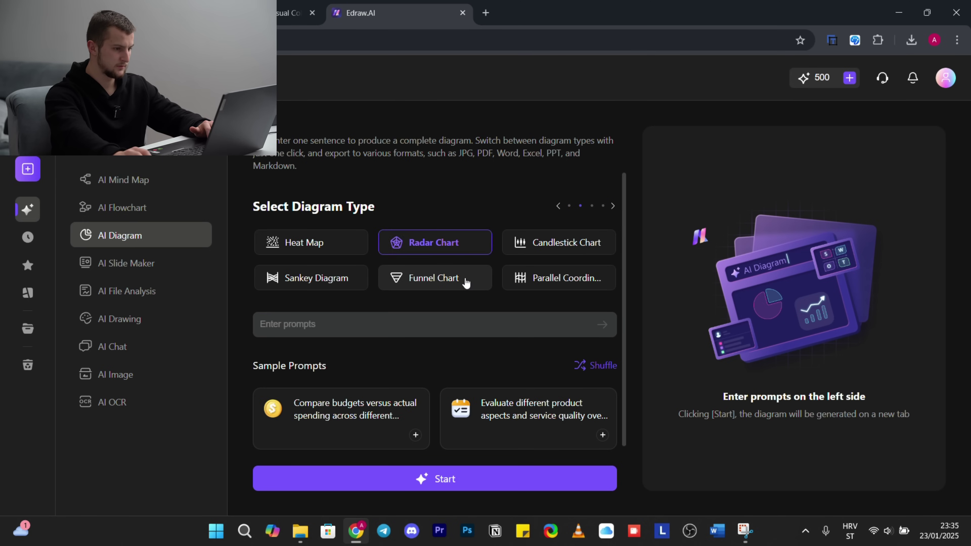
left_click(464, 277)
left_click(527, 275)
left_click(614, 207)
left_click(614, 207)
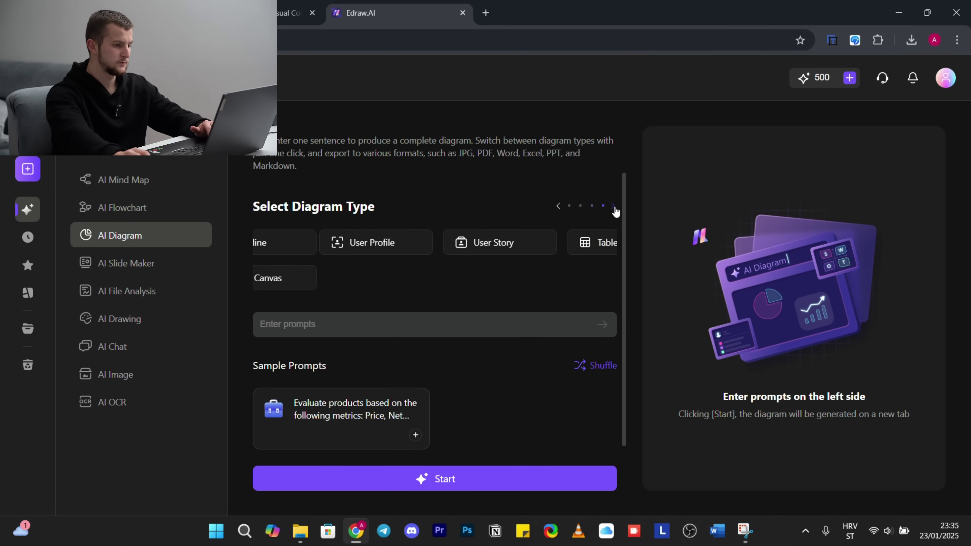
left_click(190, 263)
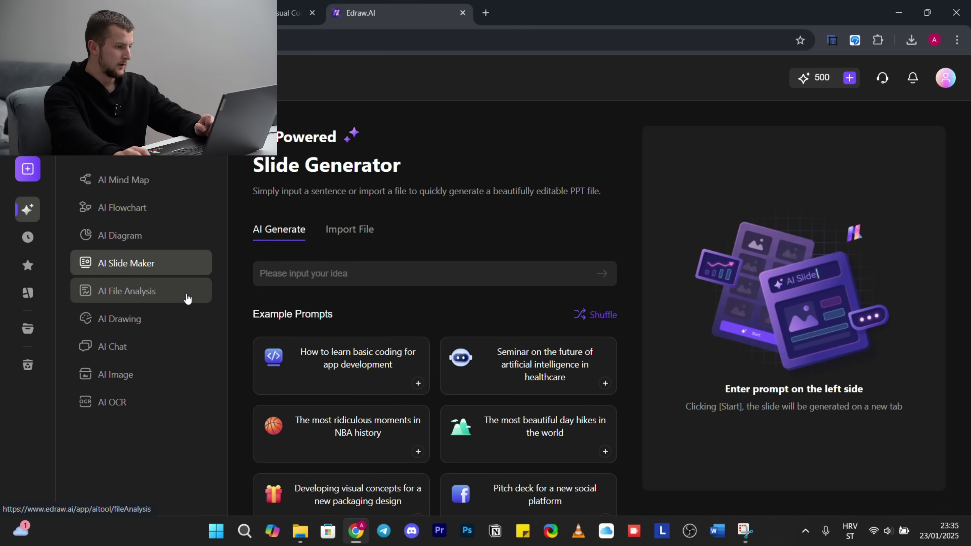
Upload Bitcoin.docx to AI file analysis and generate its executive summary, keywords and outline
left_click(172, 293)
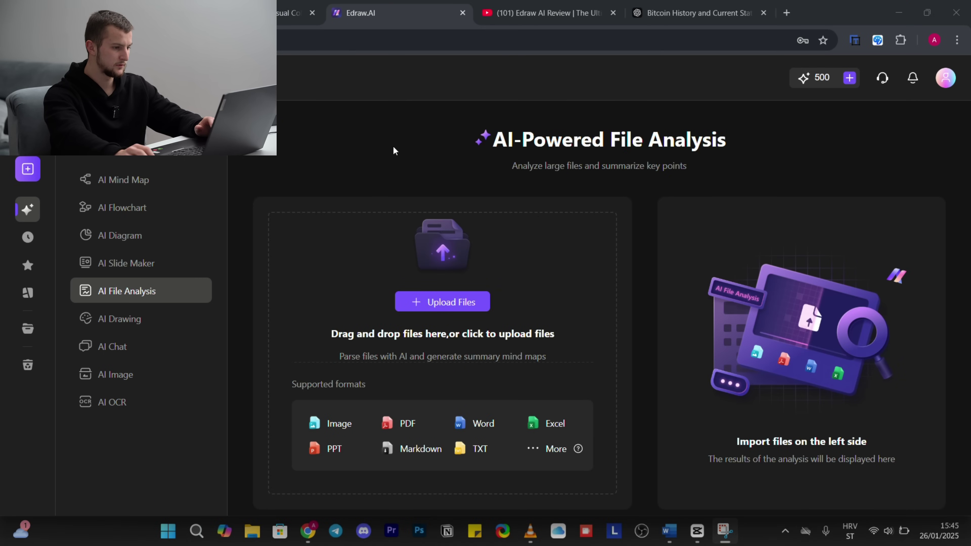
left_click(449, 304)
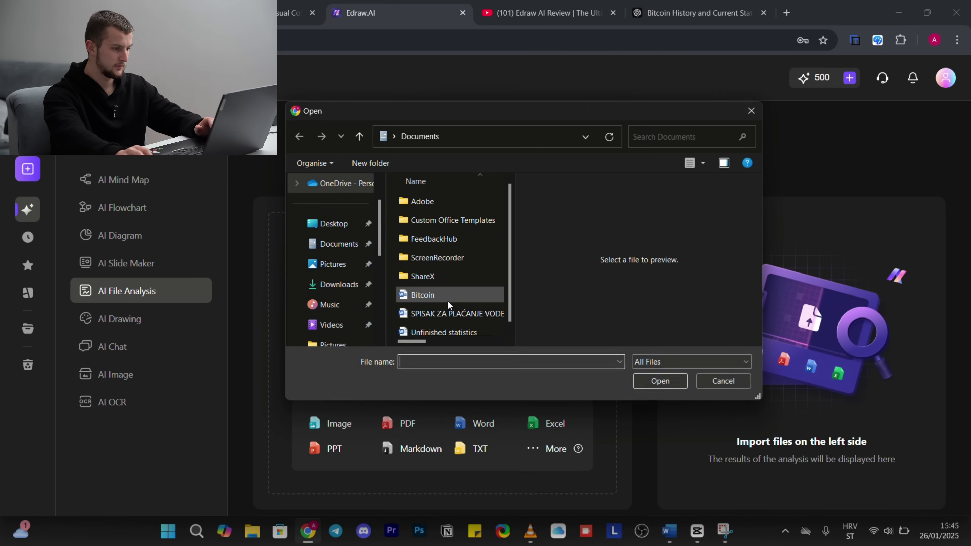
left_click(446, 301)
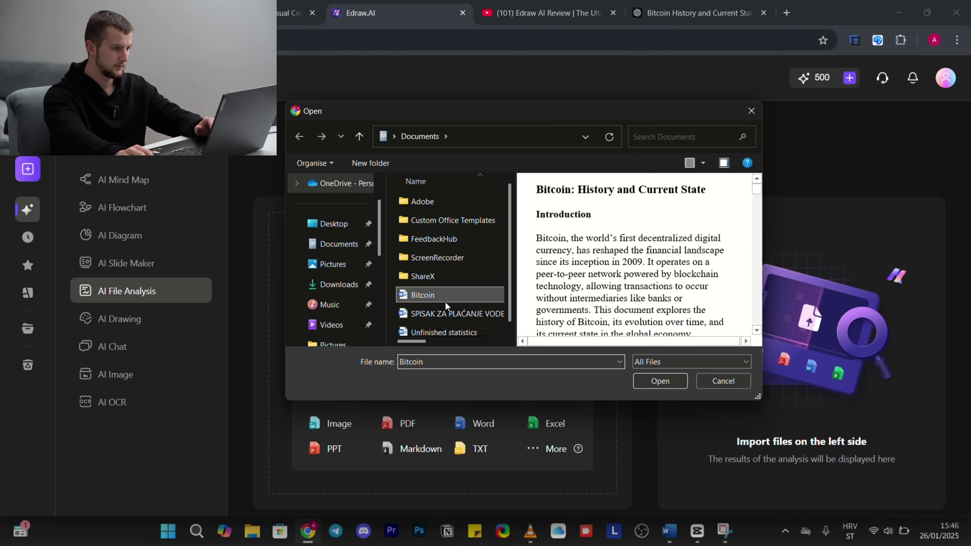
left_click(639, 383)
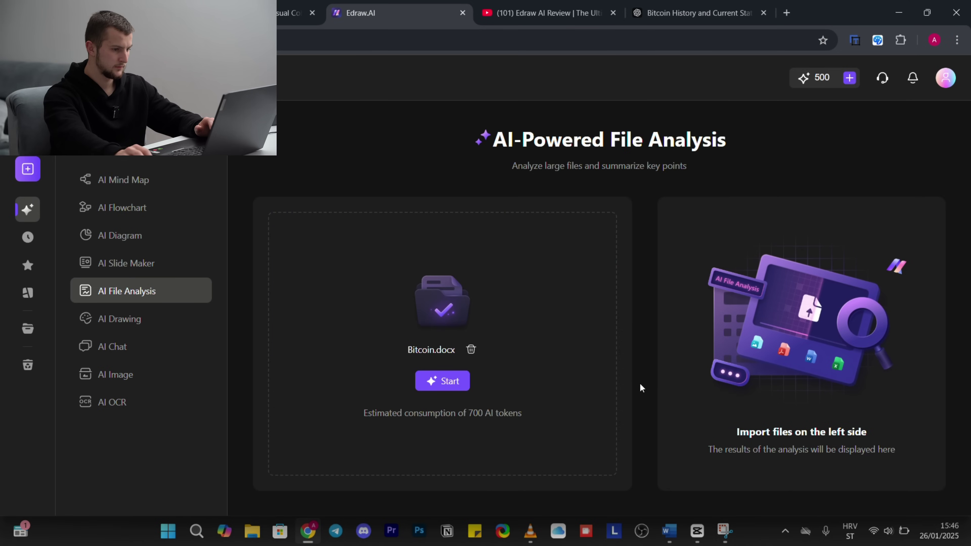
left_click(448, 378)
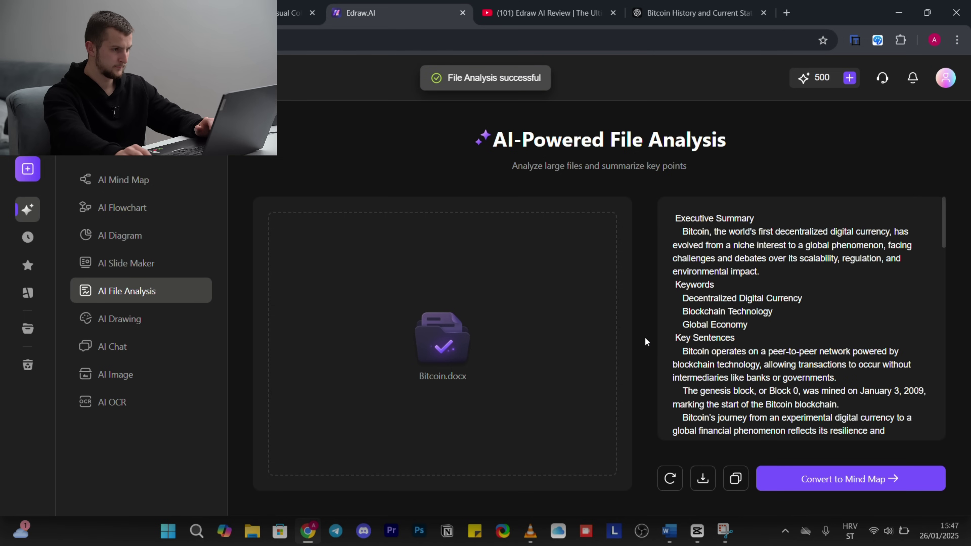
scroll(822, 421, "down", 15)
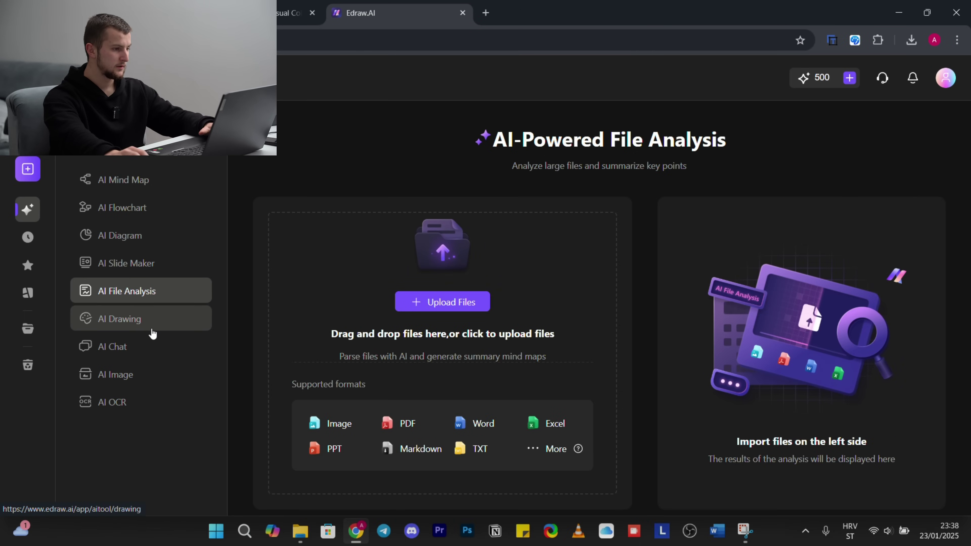
left_click(152, 332)
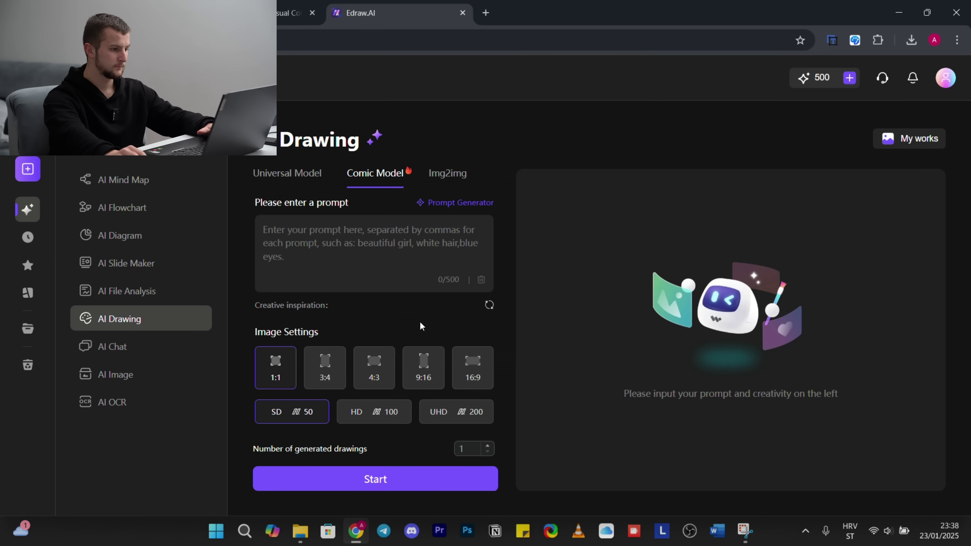
Generate a Comic Model image from 'techutopia planet', then one from the winter lake inspiration
left_click(318, 231)
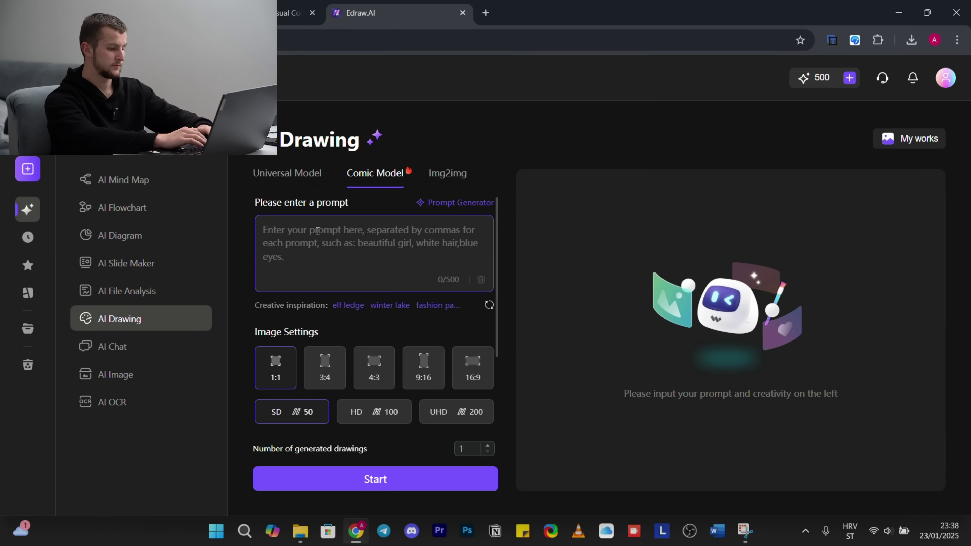
type("techutopia planet")
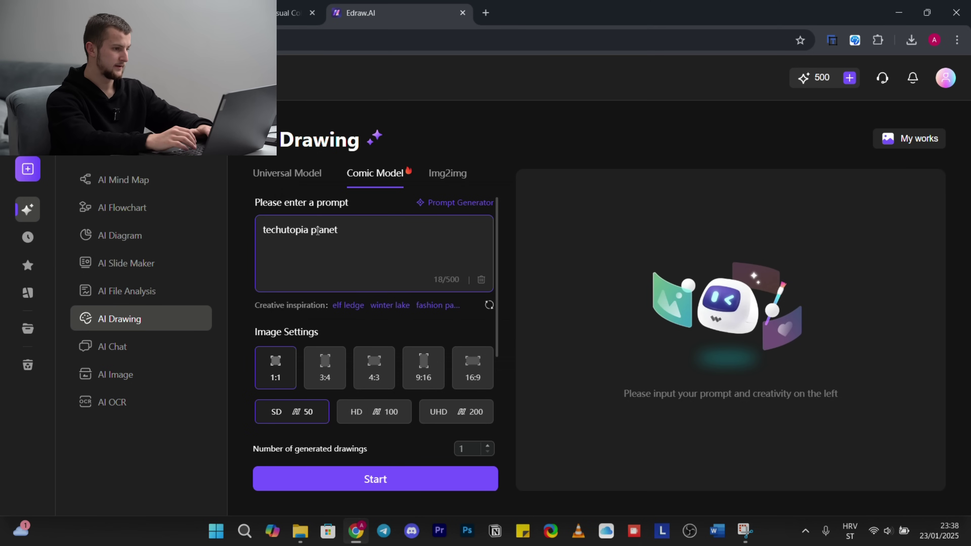
key("Return")
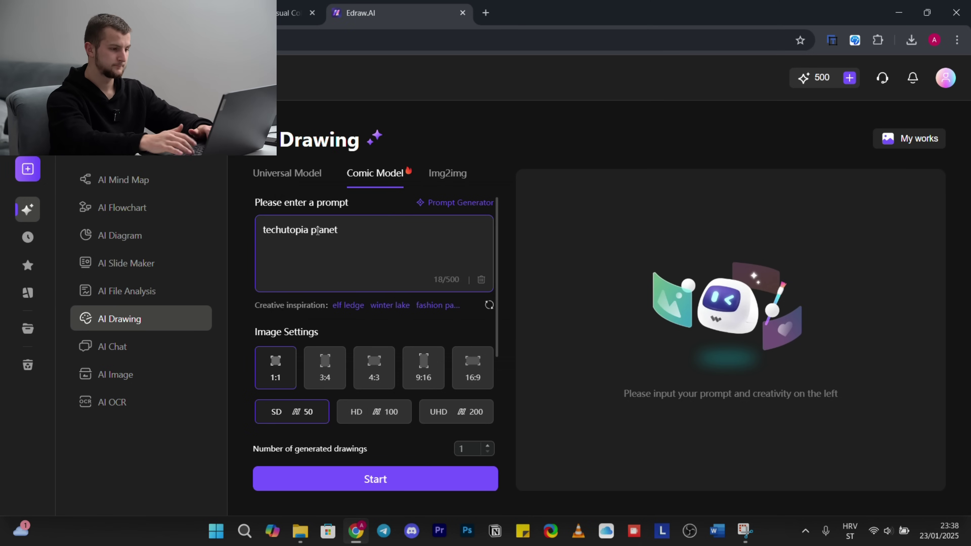
left_click(402, 478)
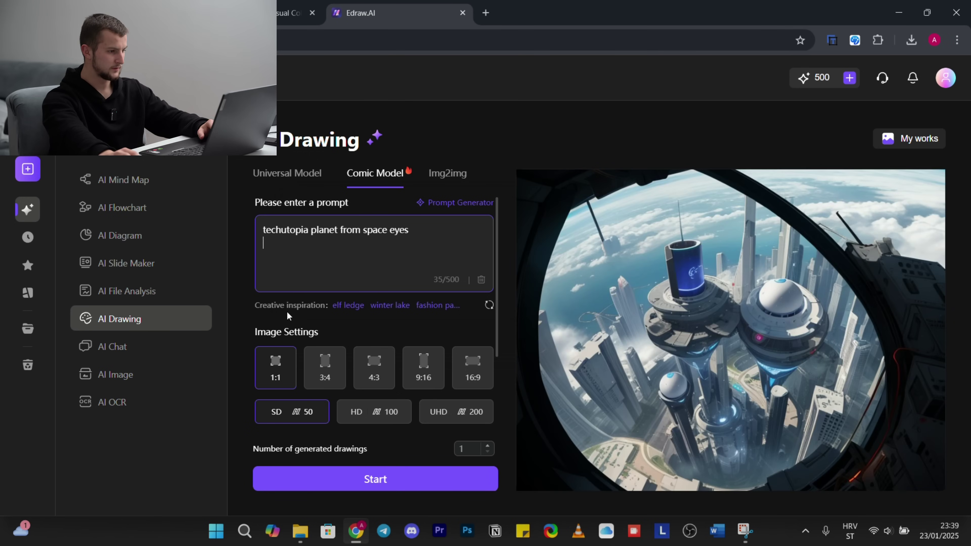
left_click(395, 307)
left_click(408, 473)
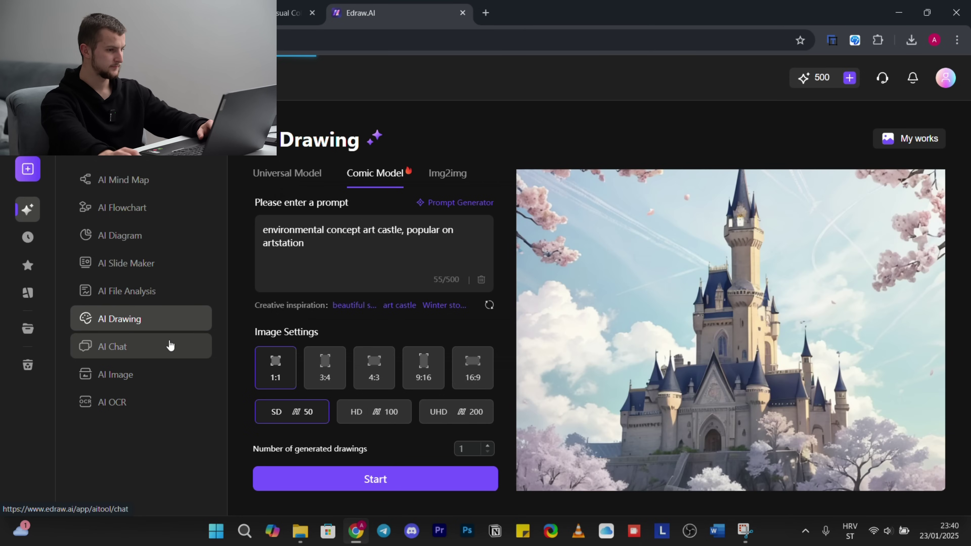
Open AI Chat and switch its mode from Free Chat to Article Generation
left_click(171, 345)
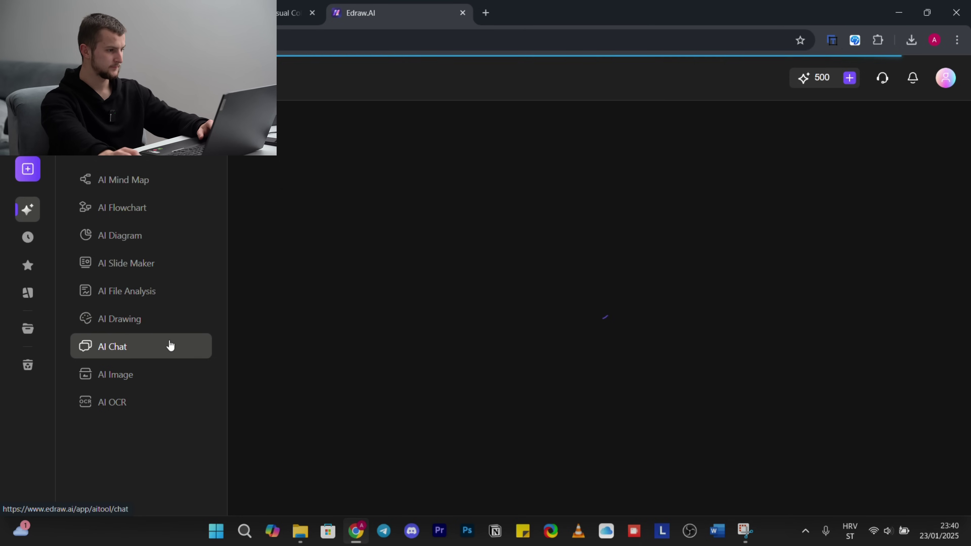
left_click(376, 447)
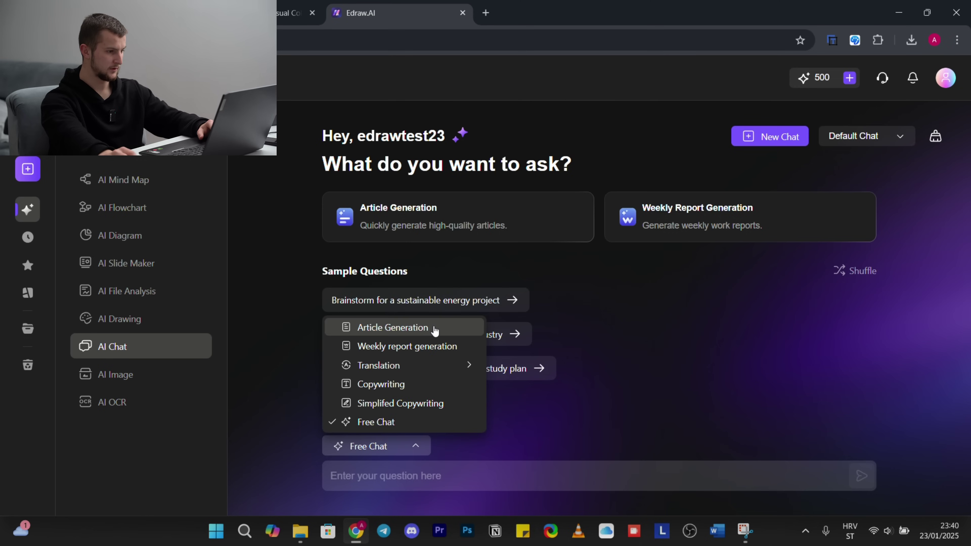
mouse_move(419, 367)
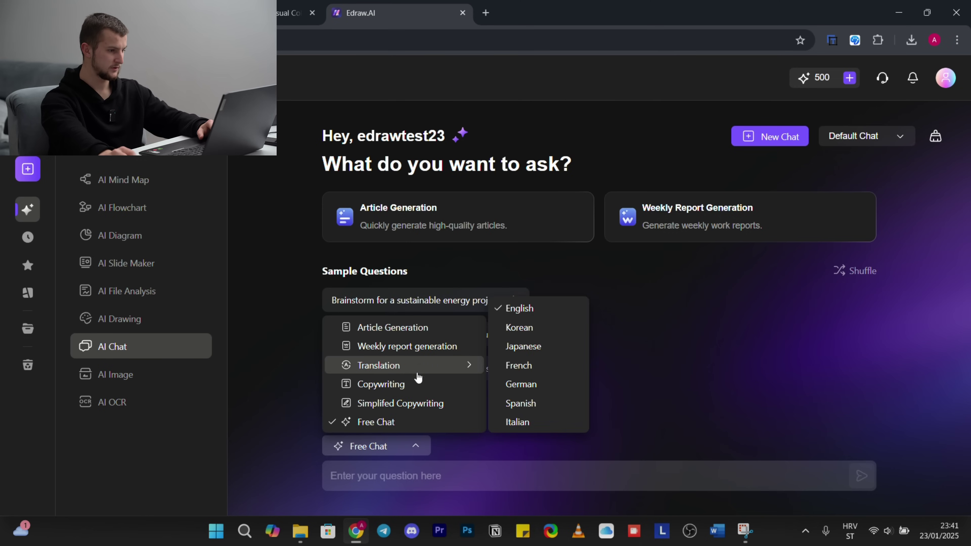
left_click(455, 233)
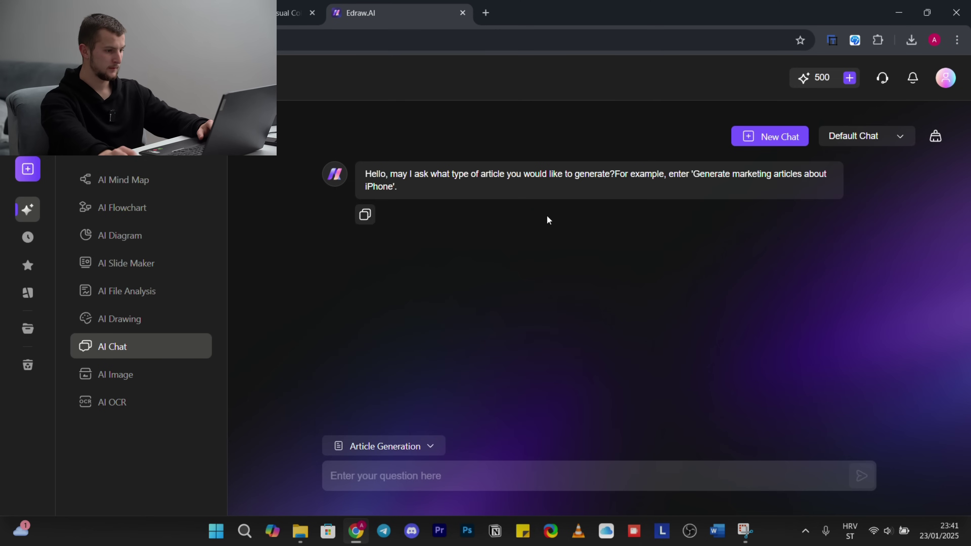
Request an article on 'marketing strategies in 2025' and review the generated draft
left_click(415, 478)
type("ma")
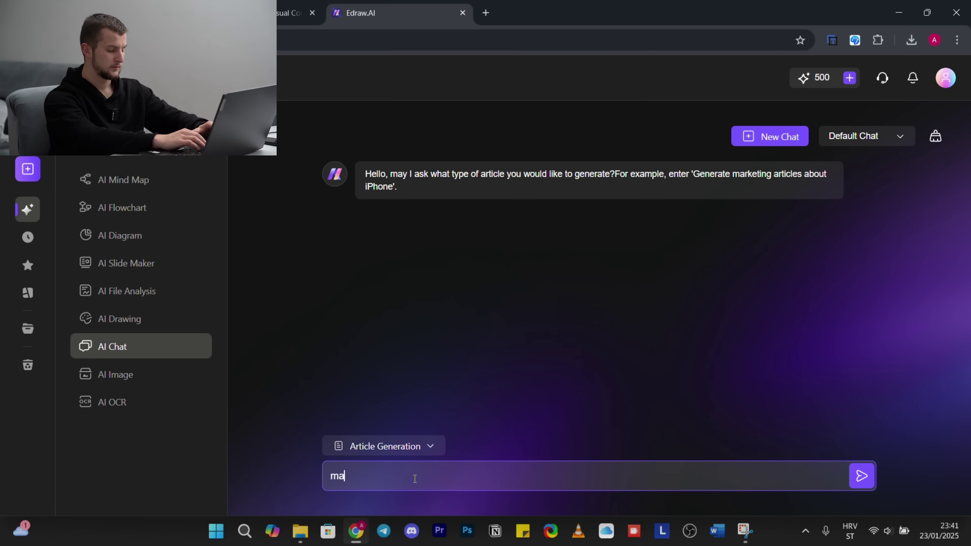
type("rketing strate")
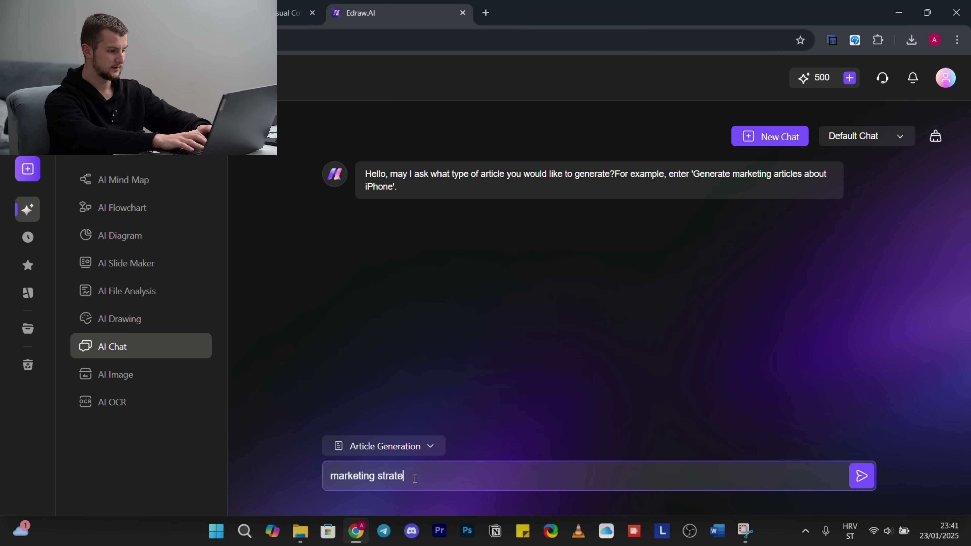
type("gies in 2025")
key("Return")
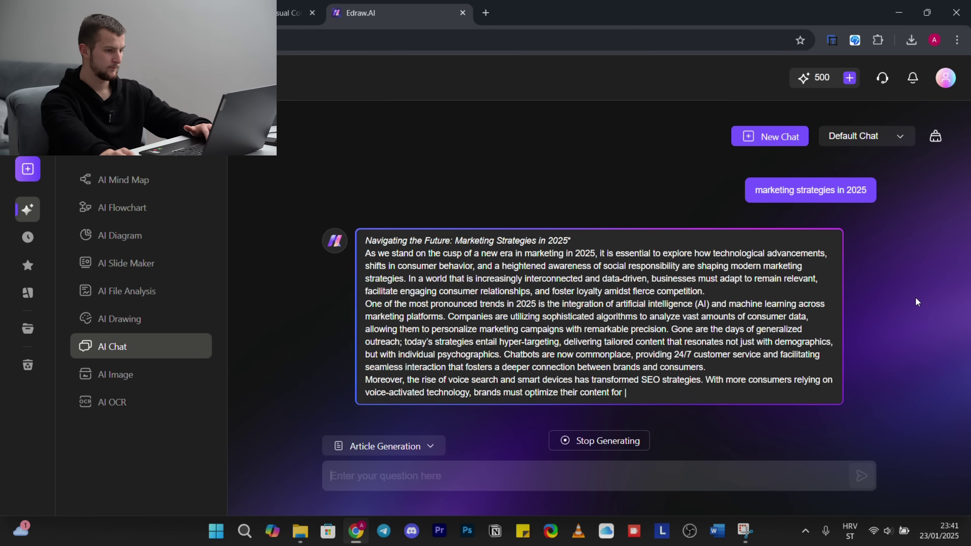
scroll(532, 309, "up", 3)
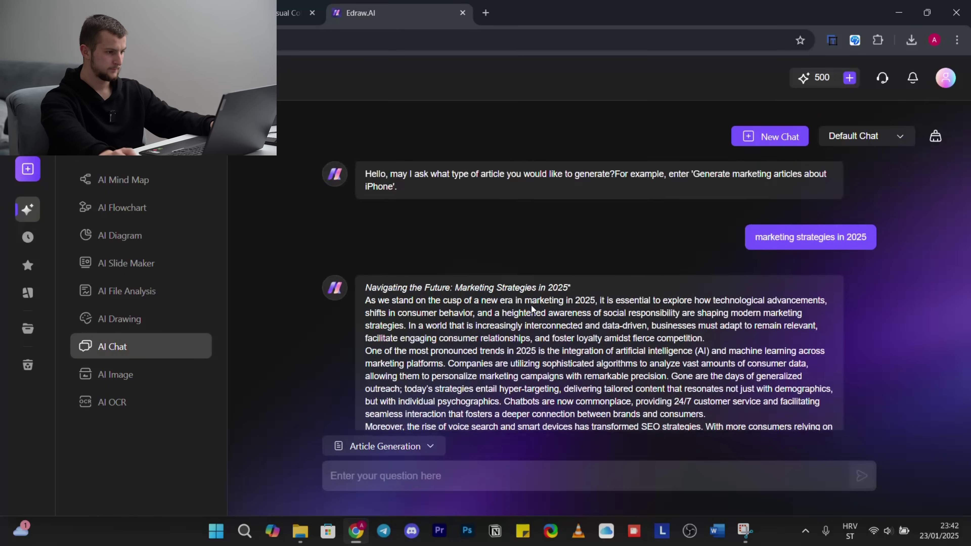
scroll(532, 309, "down", 5)
Load the 0093003 Robinson Crusoe page image into AI OCR and start extracting its text
left_click(130, 404)
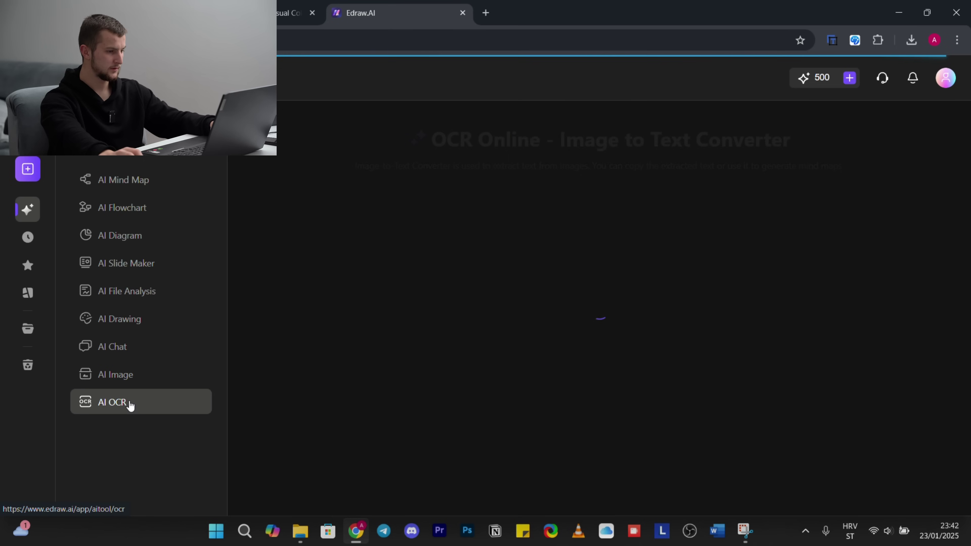
left_click(511, 330)
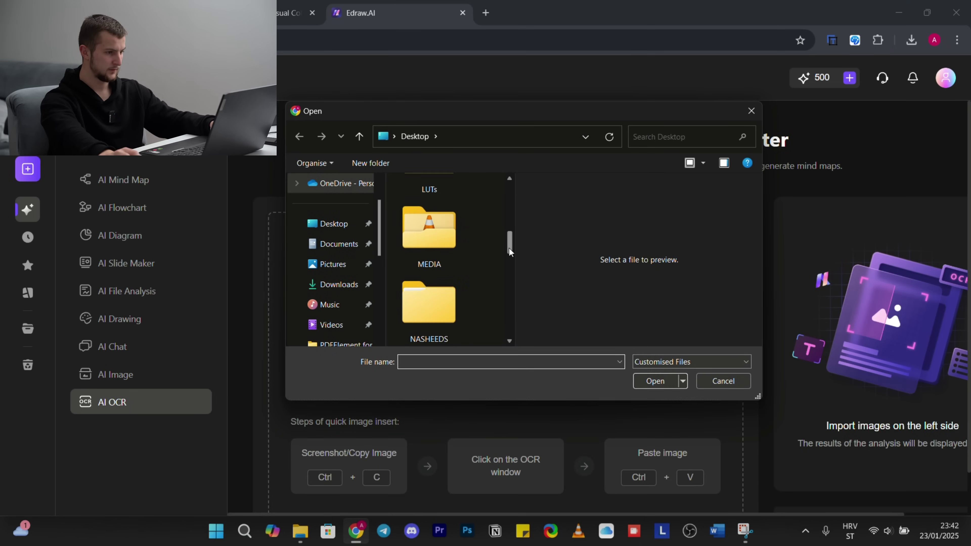
left_click_drag(510, 251, 504, 331)
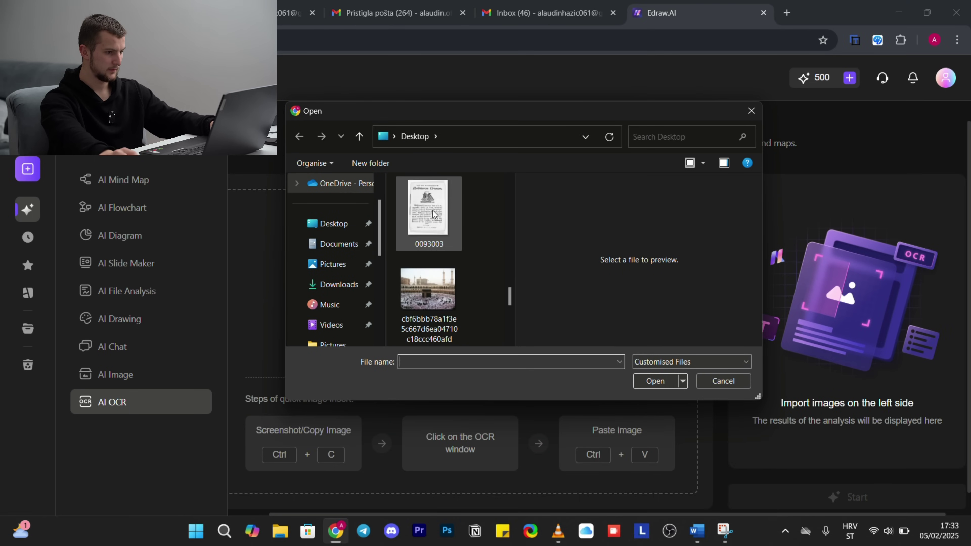
left_click(433, 214)
left_click(654, 381)
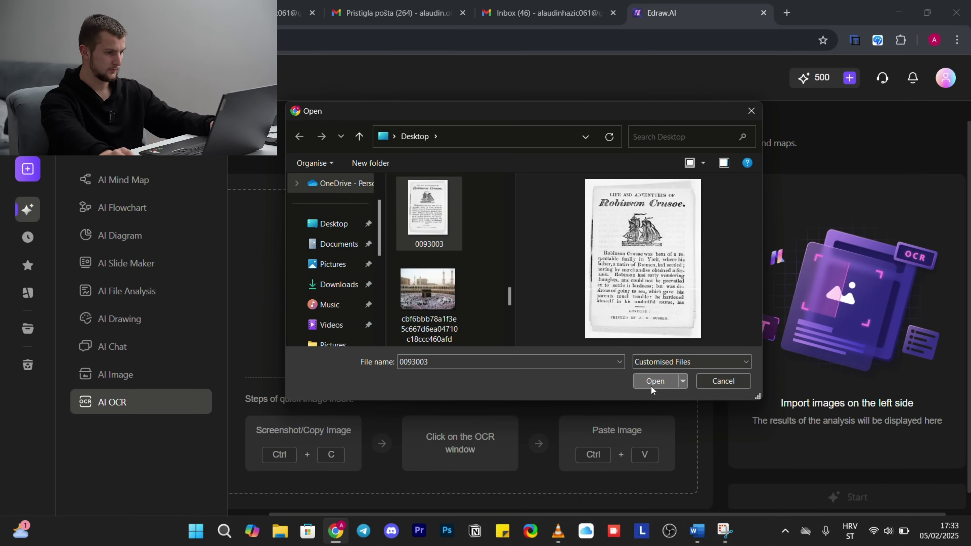
scroll(652, 390, "down", 1)
left_click(840, 475)
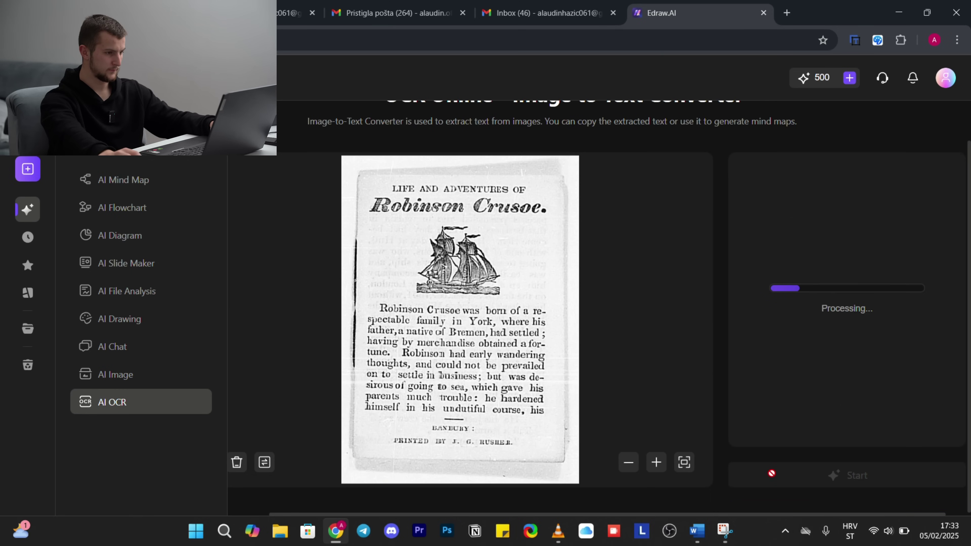